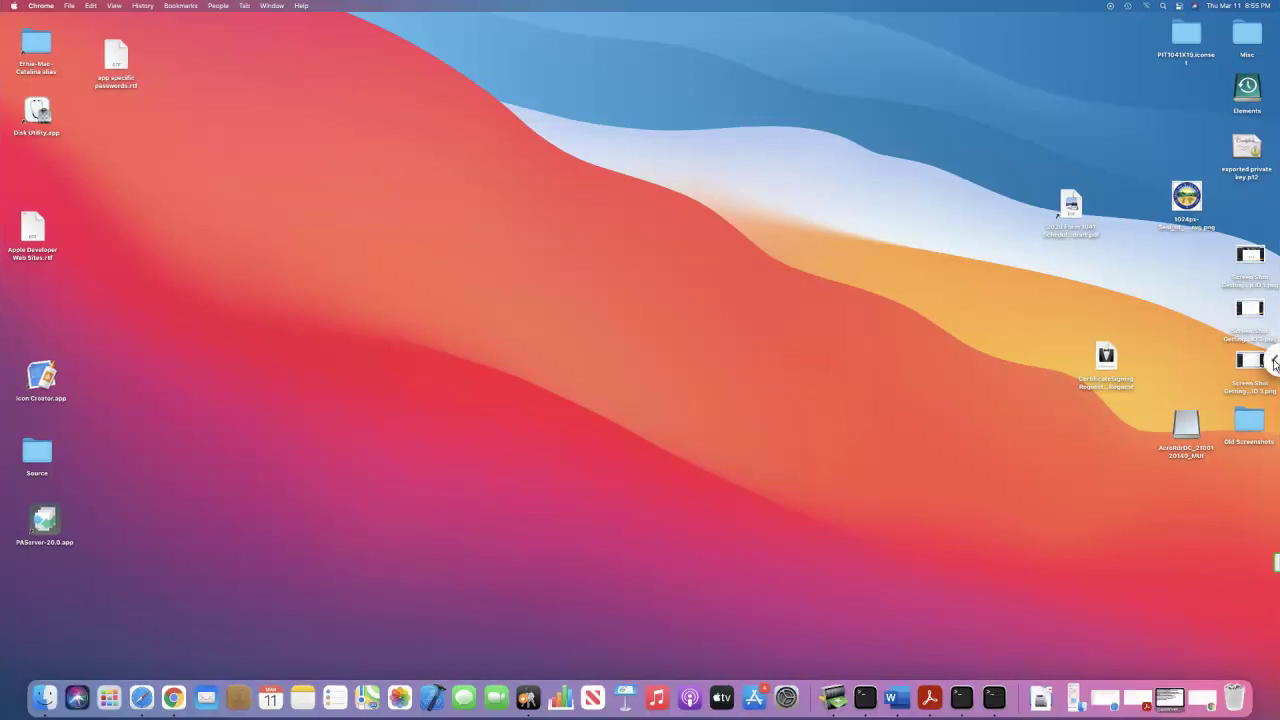
Bring Safari forward on its Puritas Springs tab showing the Revised Ohio Child Support Guidelines for Mac download
left_click(1272, 360)
left_click(755, 443)
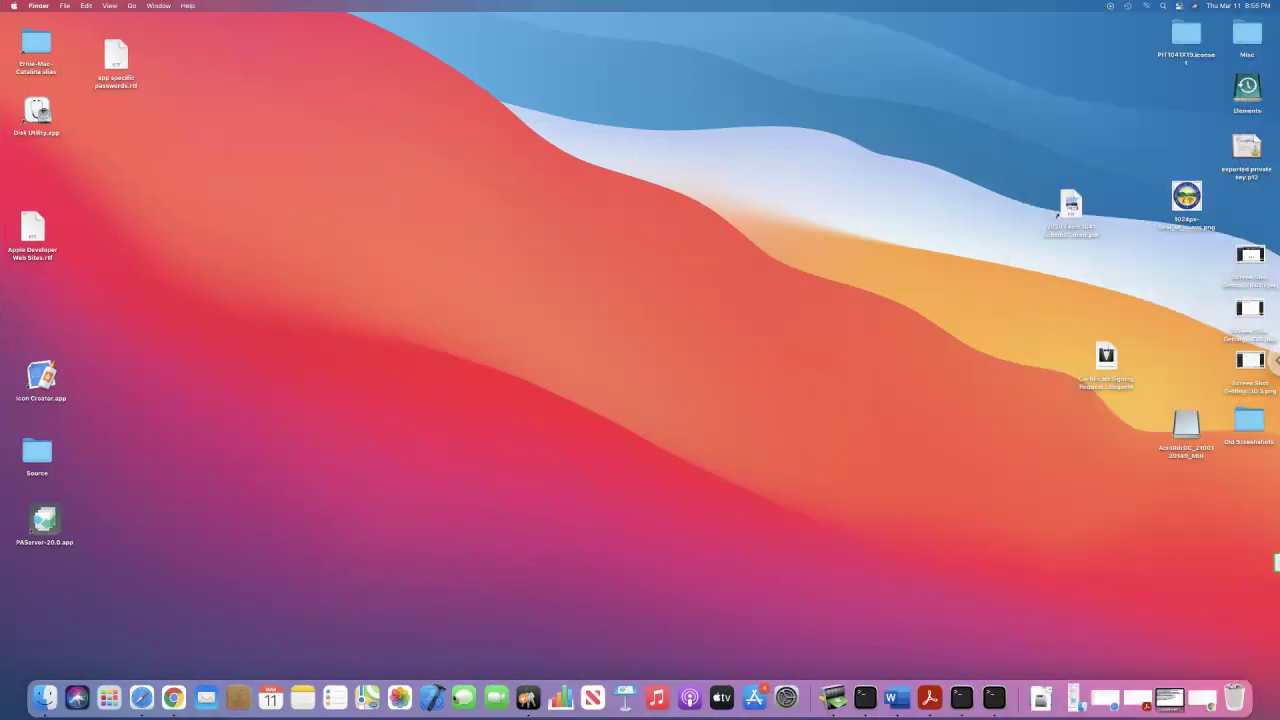
left_click(497, 510)
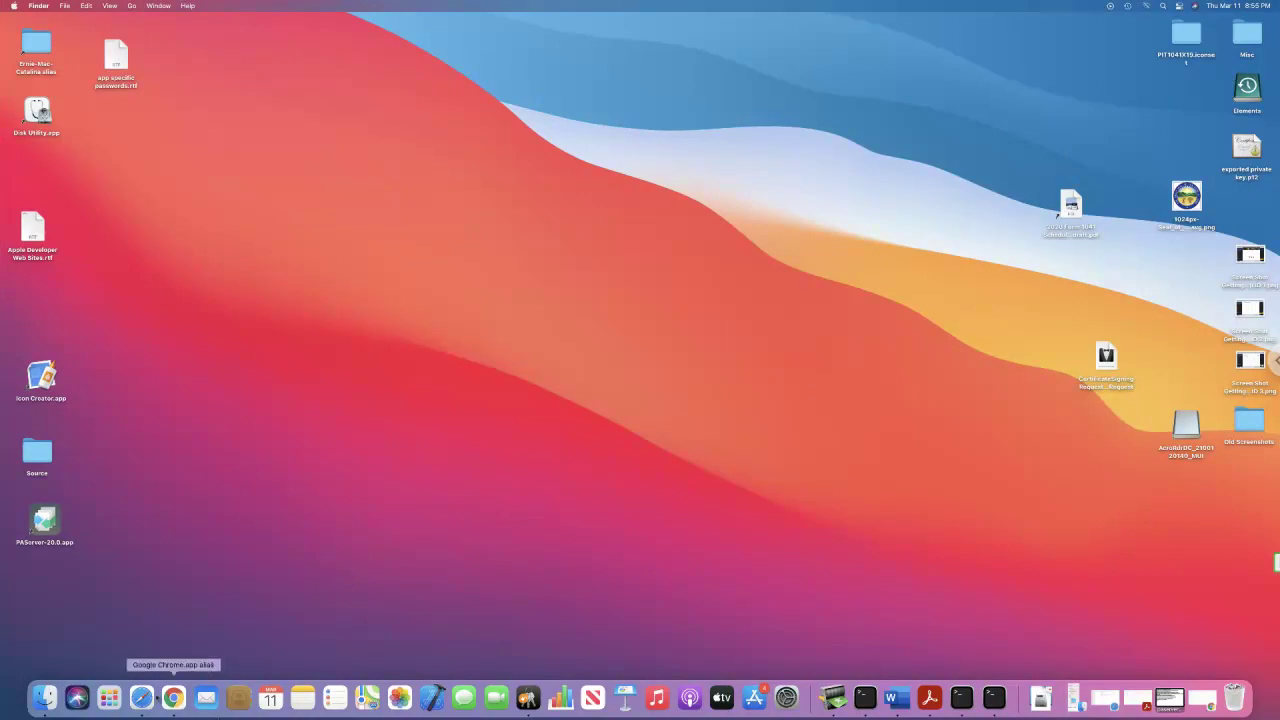
left_click(143, 697)
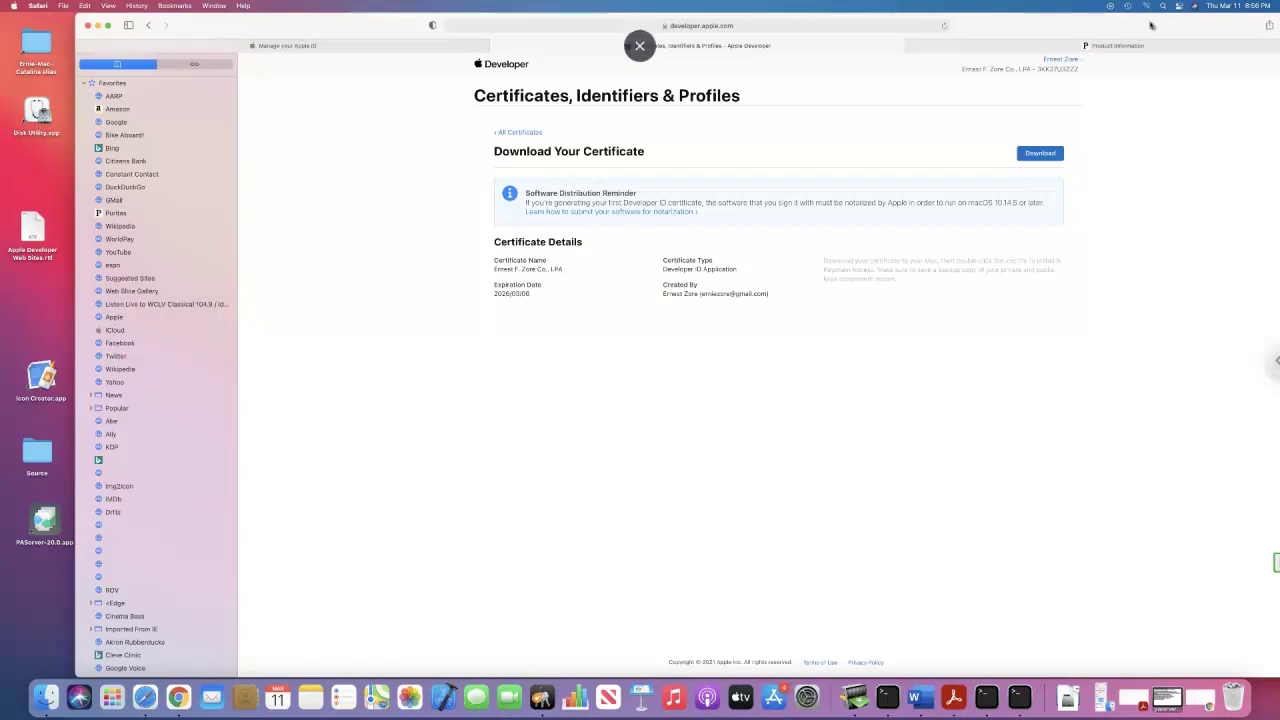
left_click(1053, 50)
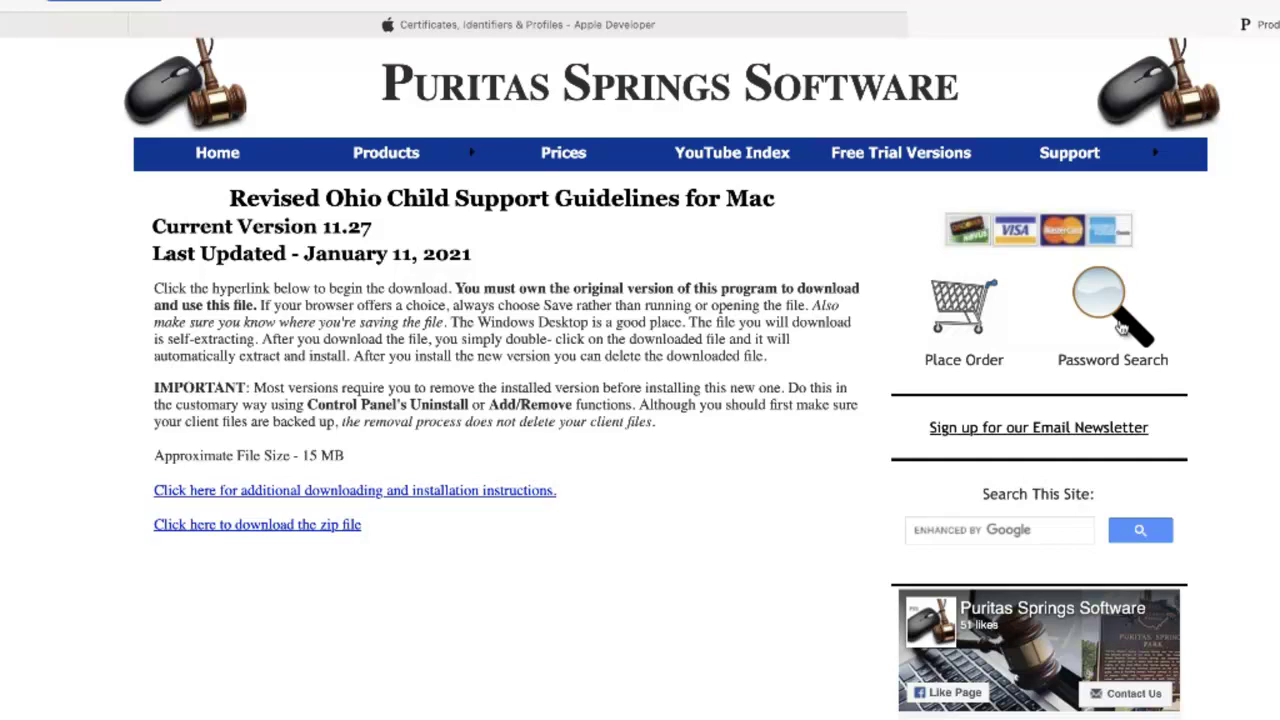
Submit the purchase password on Password Search and open the Ohio Adoption Forms for Mac 4.15 update page
left_click(1122, 328)
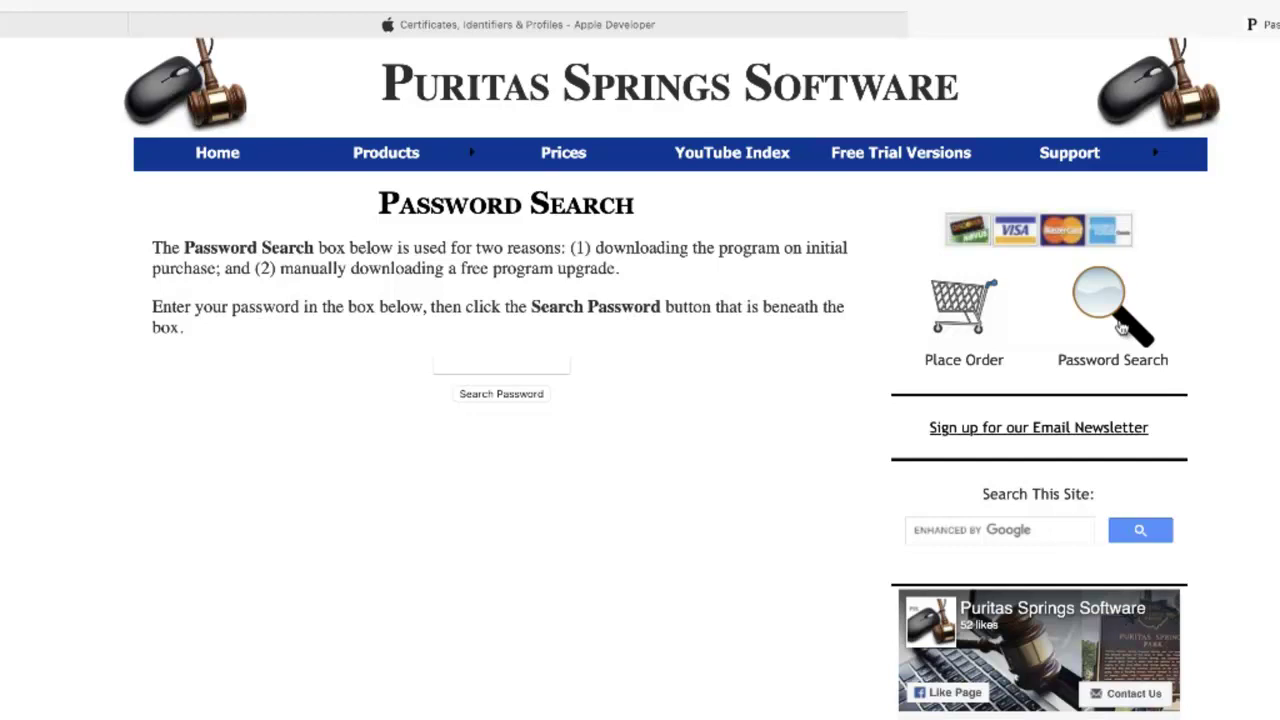
left_click(453, 365)
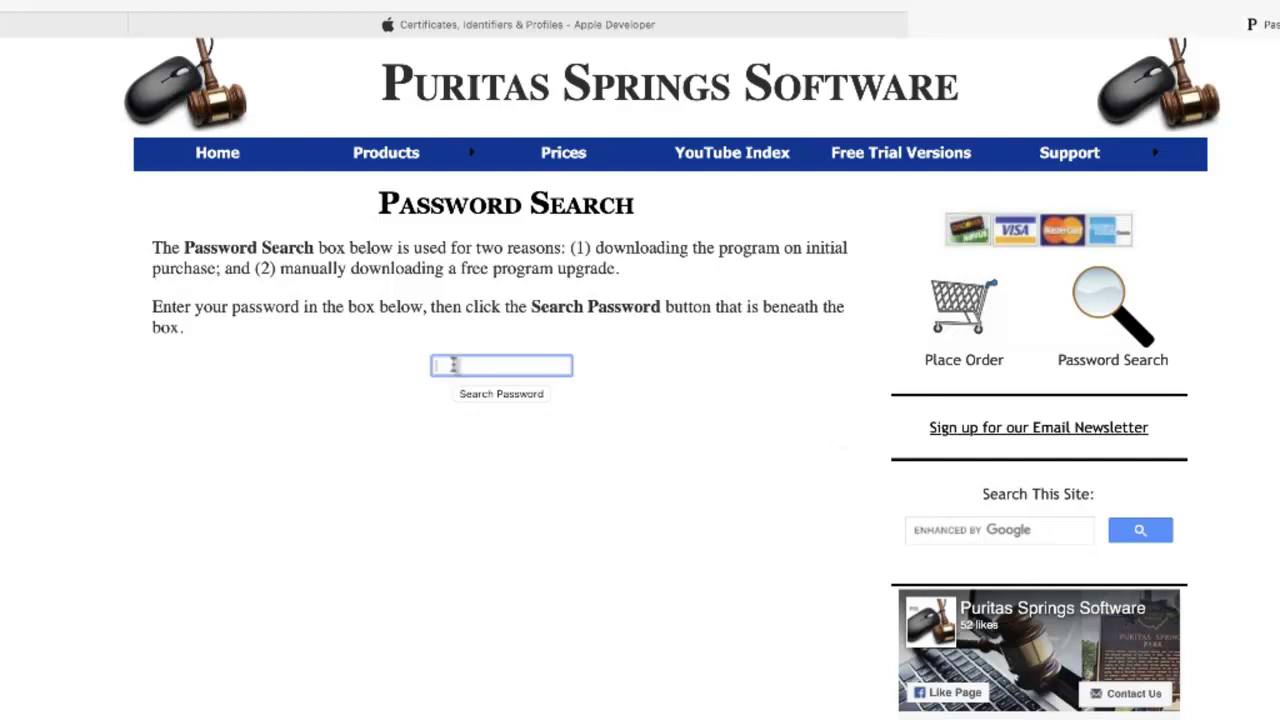
key("Return")
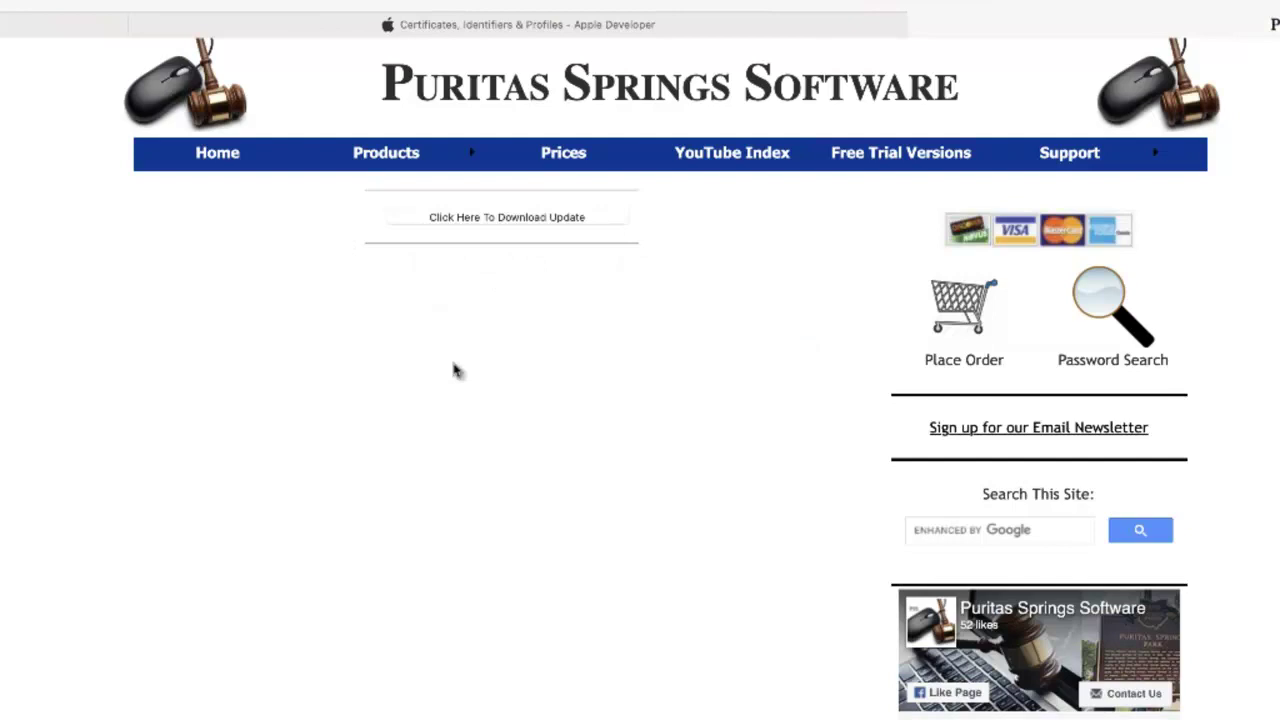
left_click(499, 219)
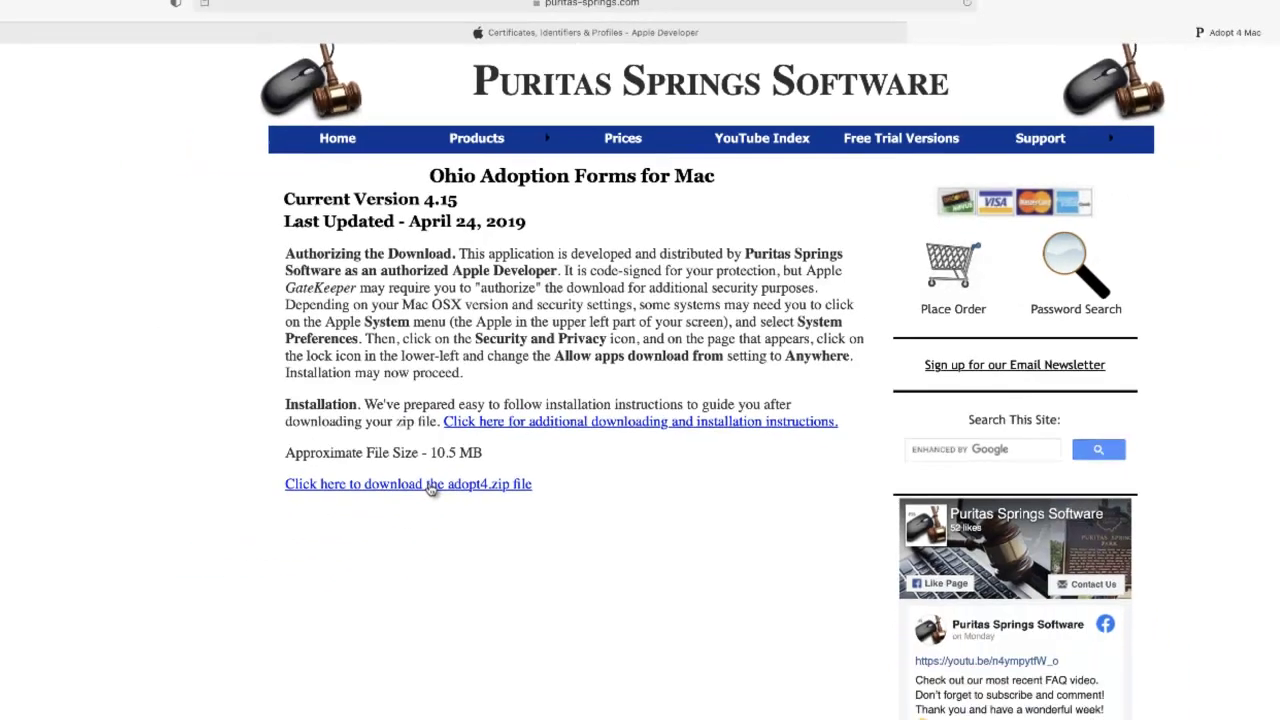
Download adopt4.zip in Safari and confirm Adopt4.app shows in the Downloads stack
left_click(333, 574)
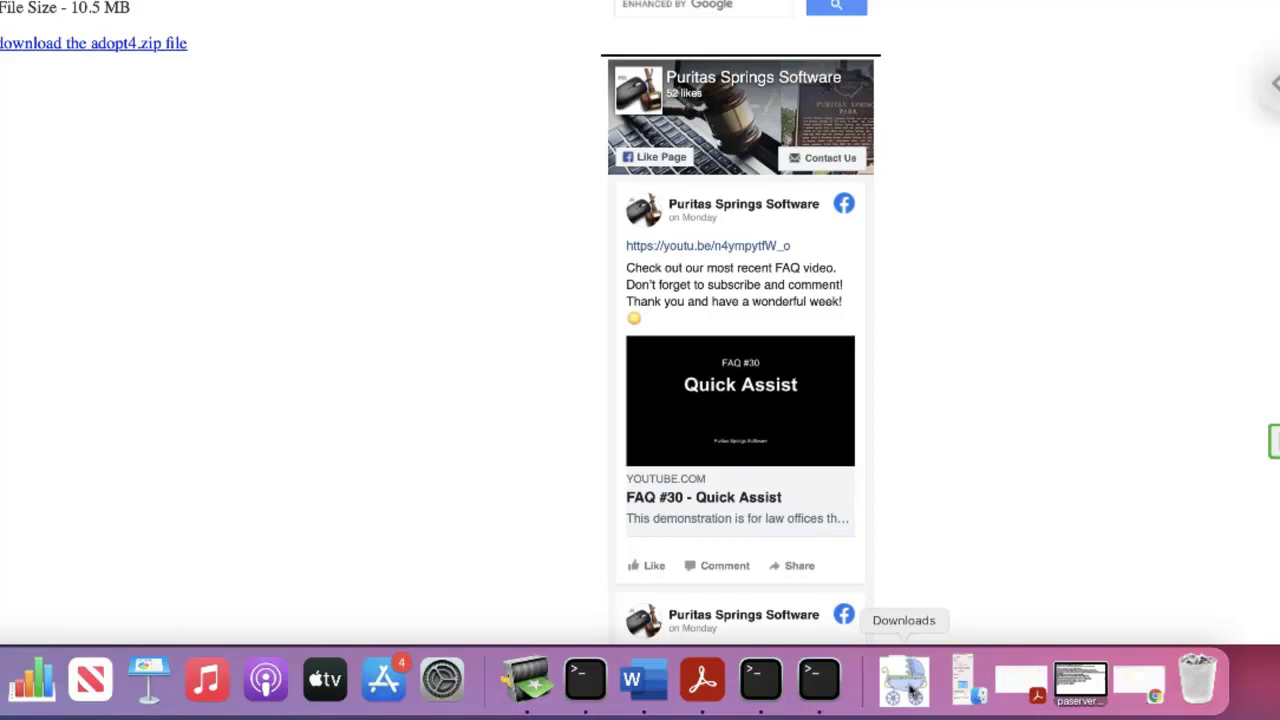
left_click(910, 691)
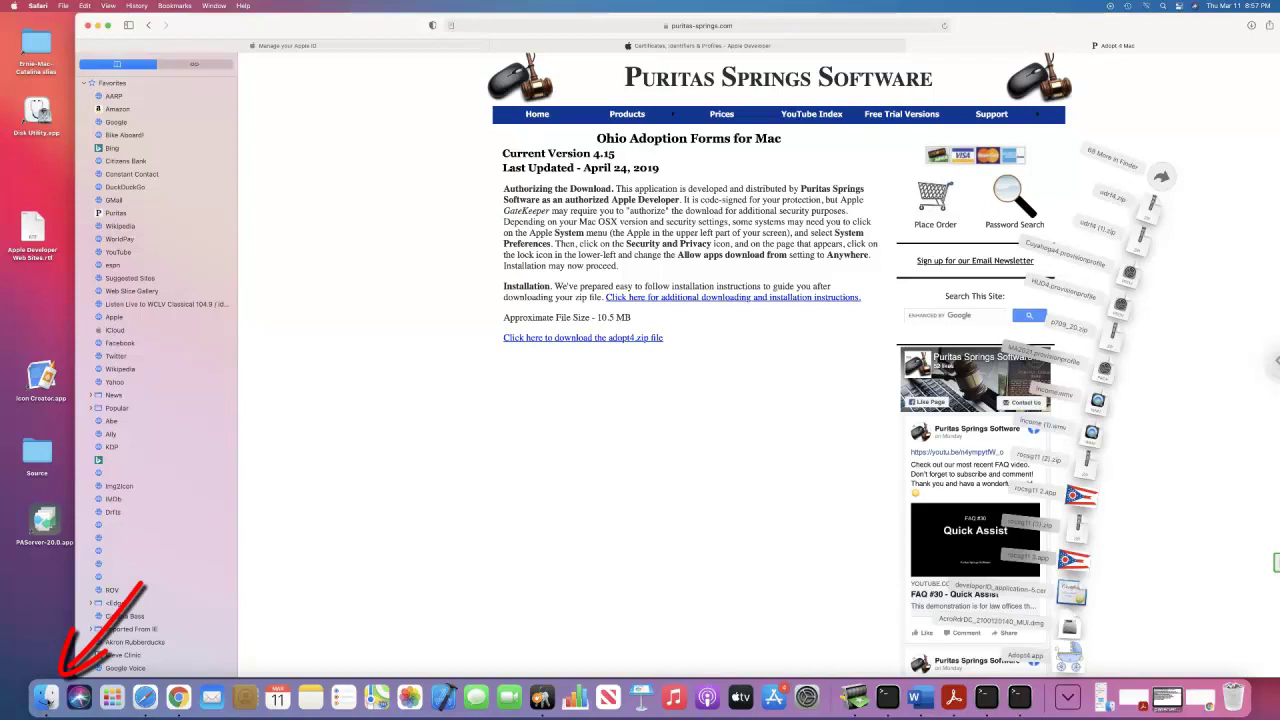
In a column-view Finder window, drag Adopt4.app from Downloads onto Applications in the sidebar
left_click(46, 697)
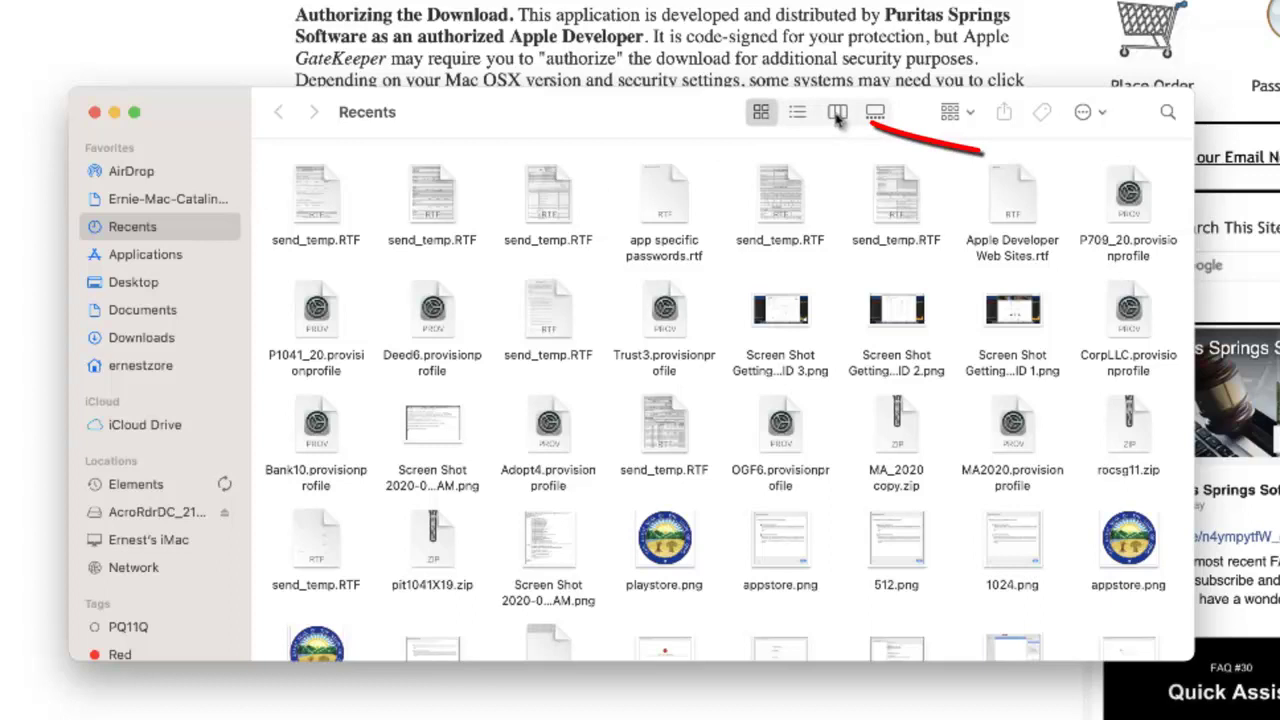
left_click(838, 113)
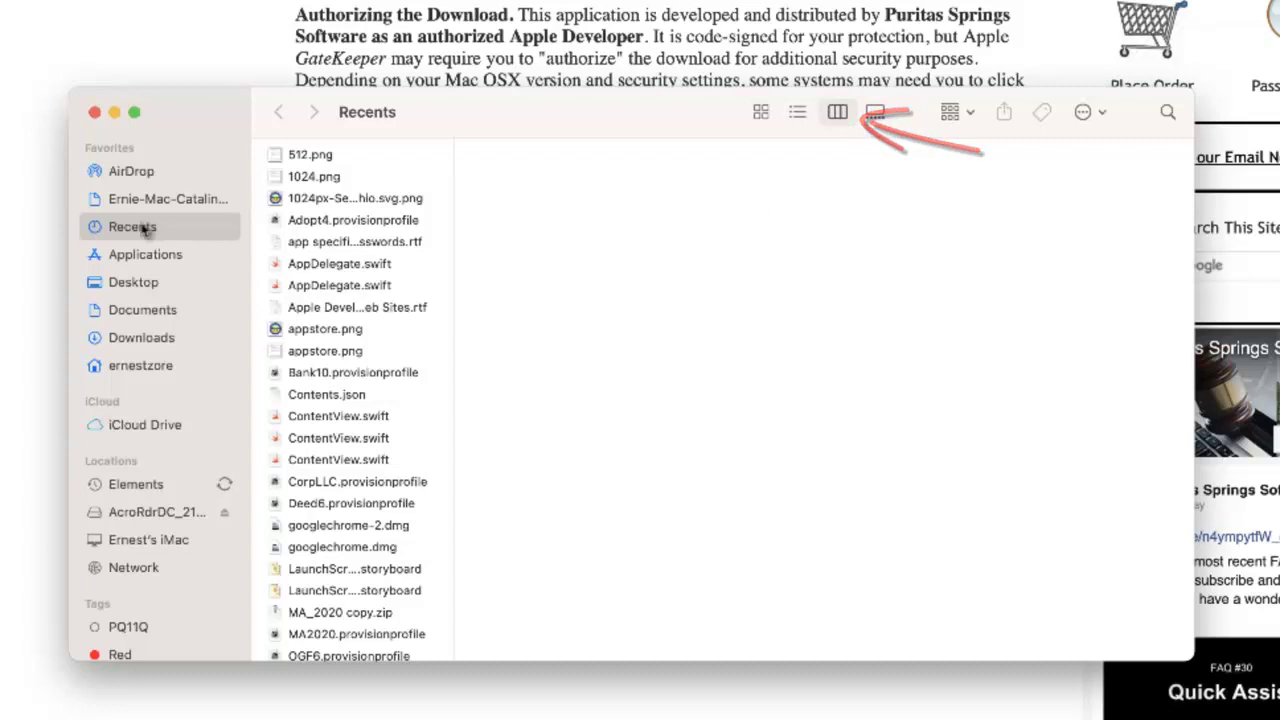
left_click(148, 341)
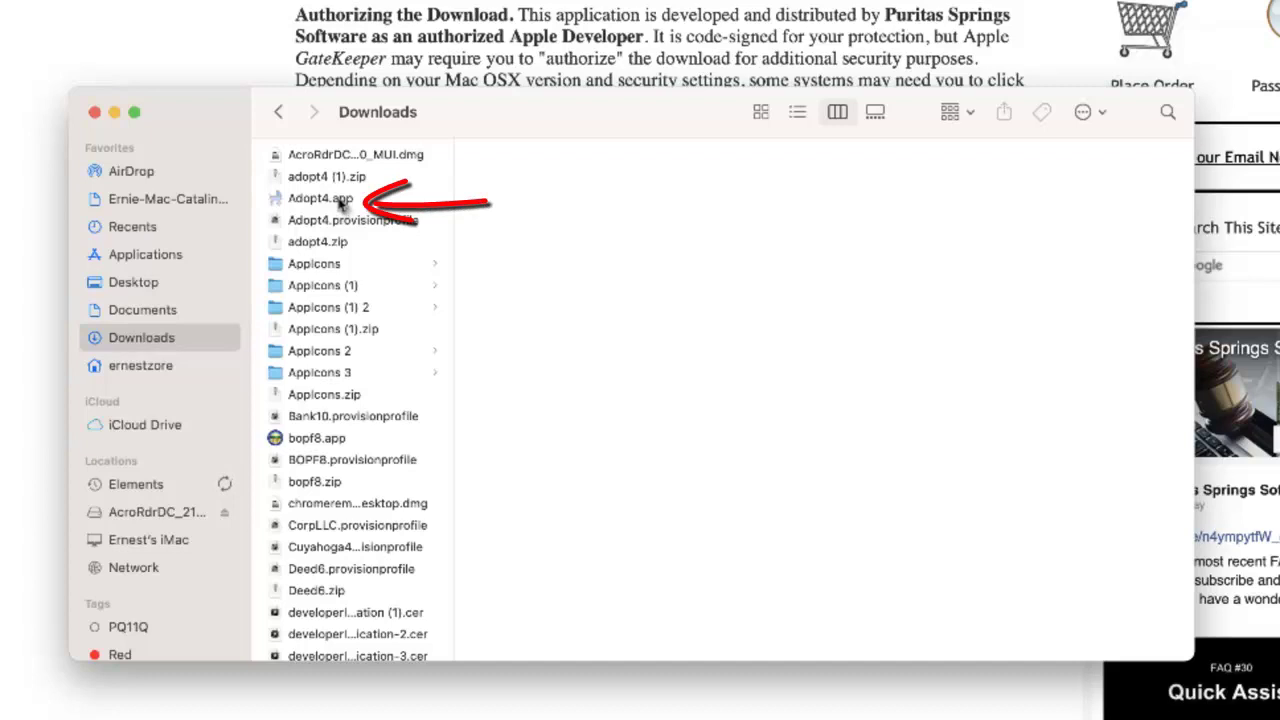
left_click(344, 202)
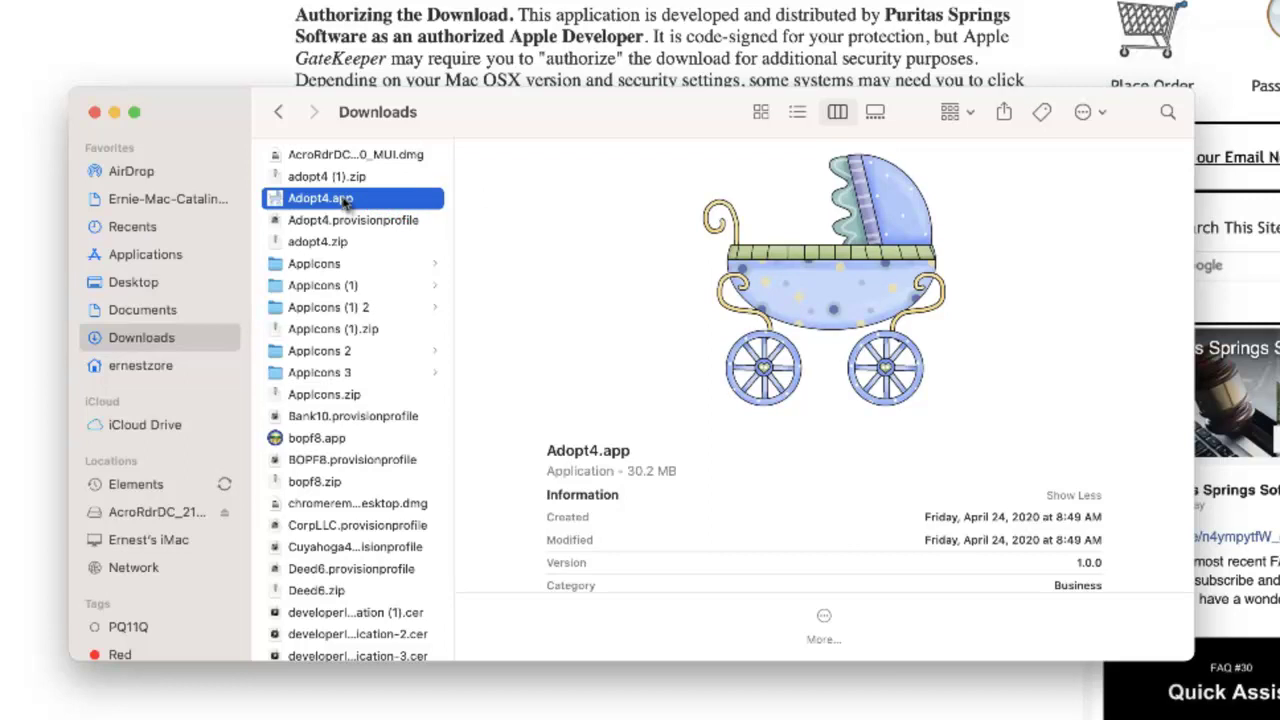
left_click_drag(358, 205, 195, 265)
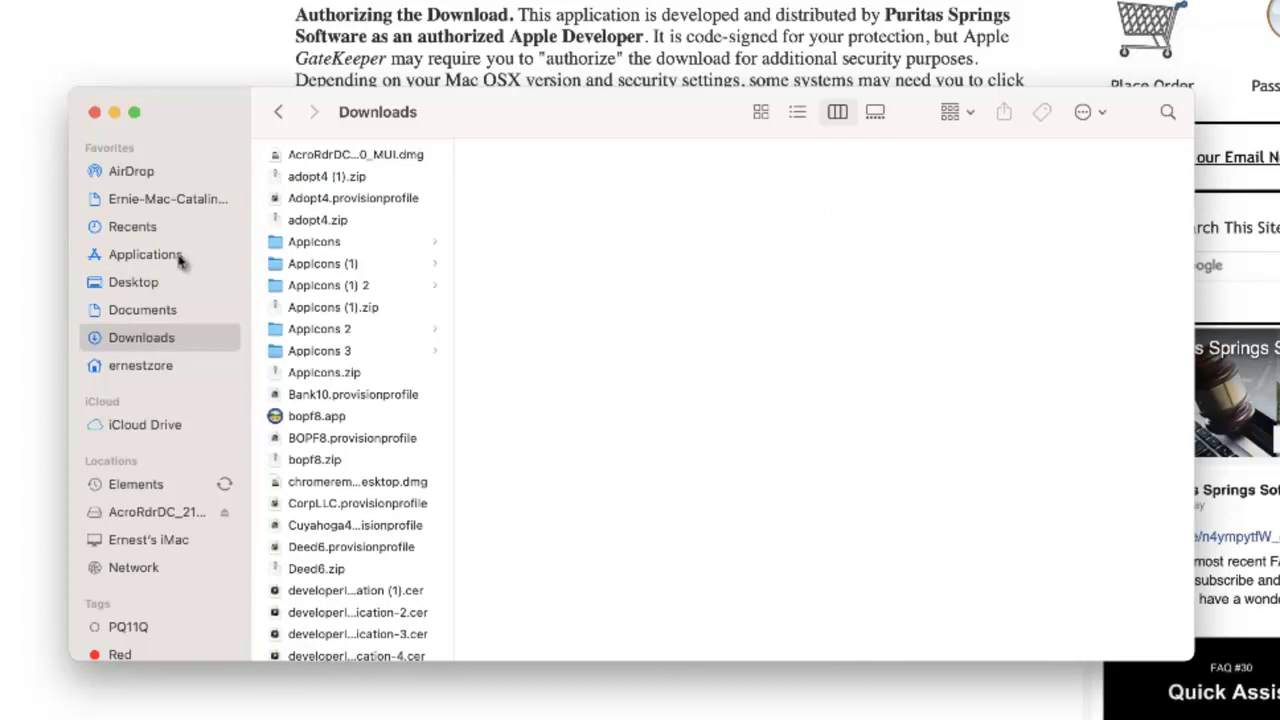
Launch Adopt4.app from the Applications folder
left_click(180, 257)
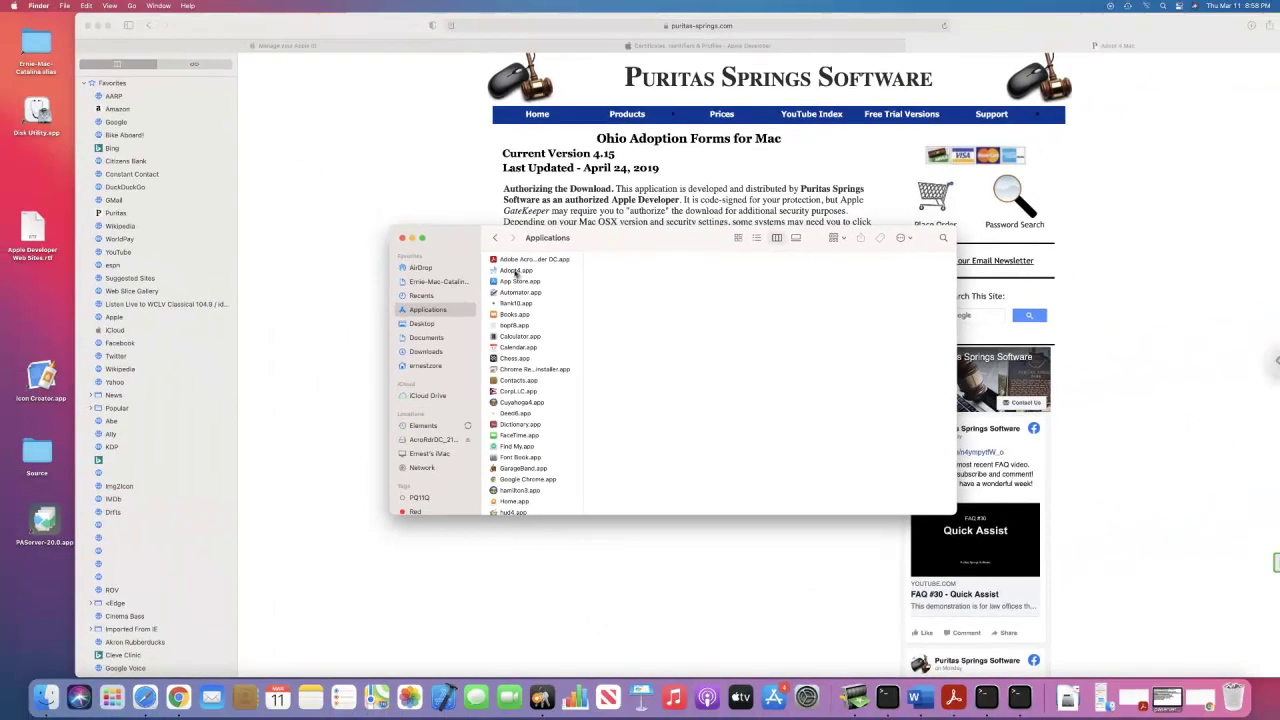
left_click(453, 241)
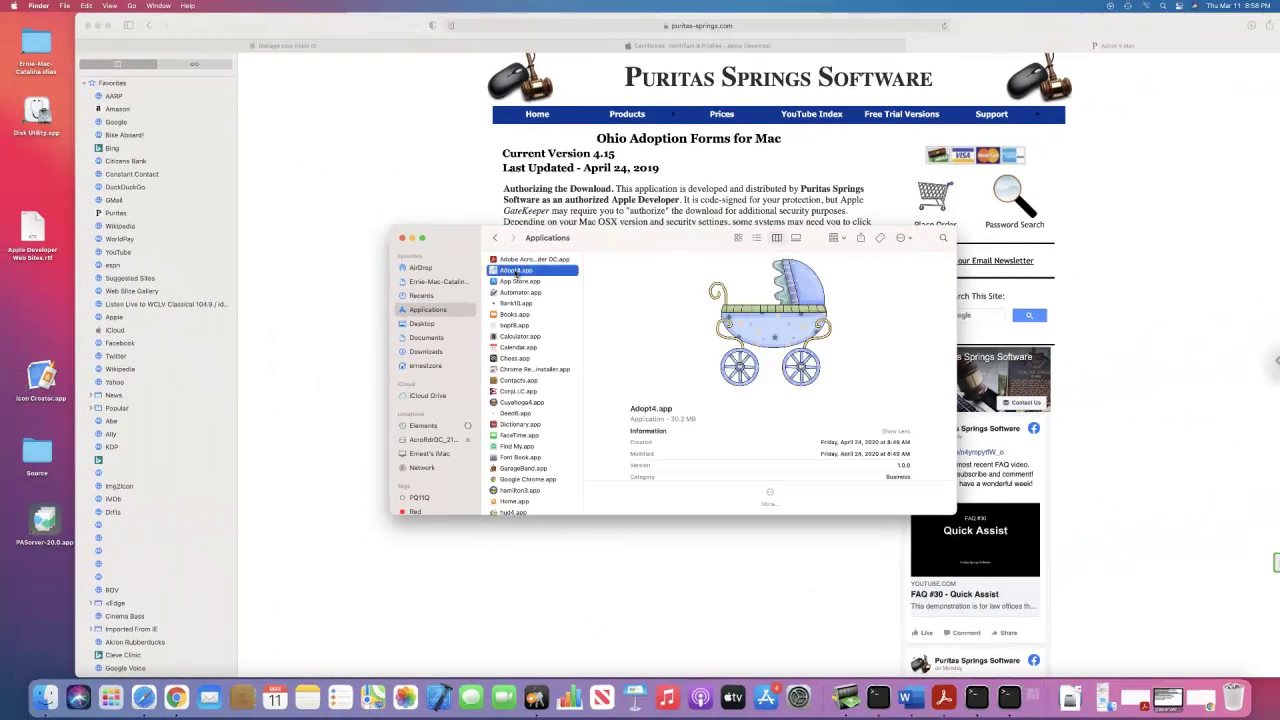
double_click(515, 271)
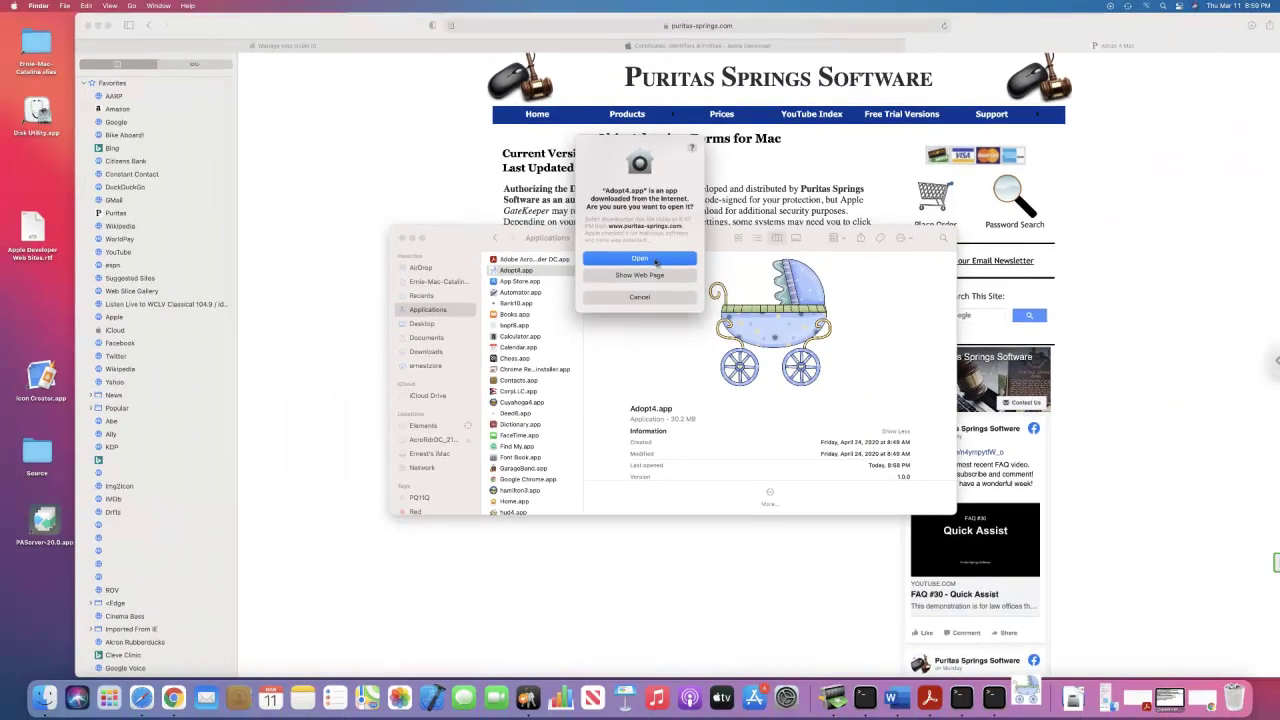
Confirm Open in the Gatekeeper warning so Adopt4 starts with a blank General Information Worksheet
left_click(669, 384)
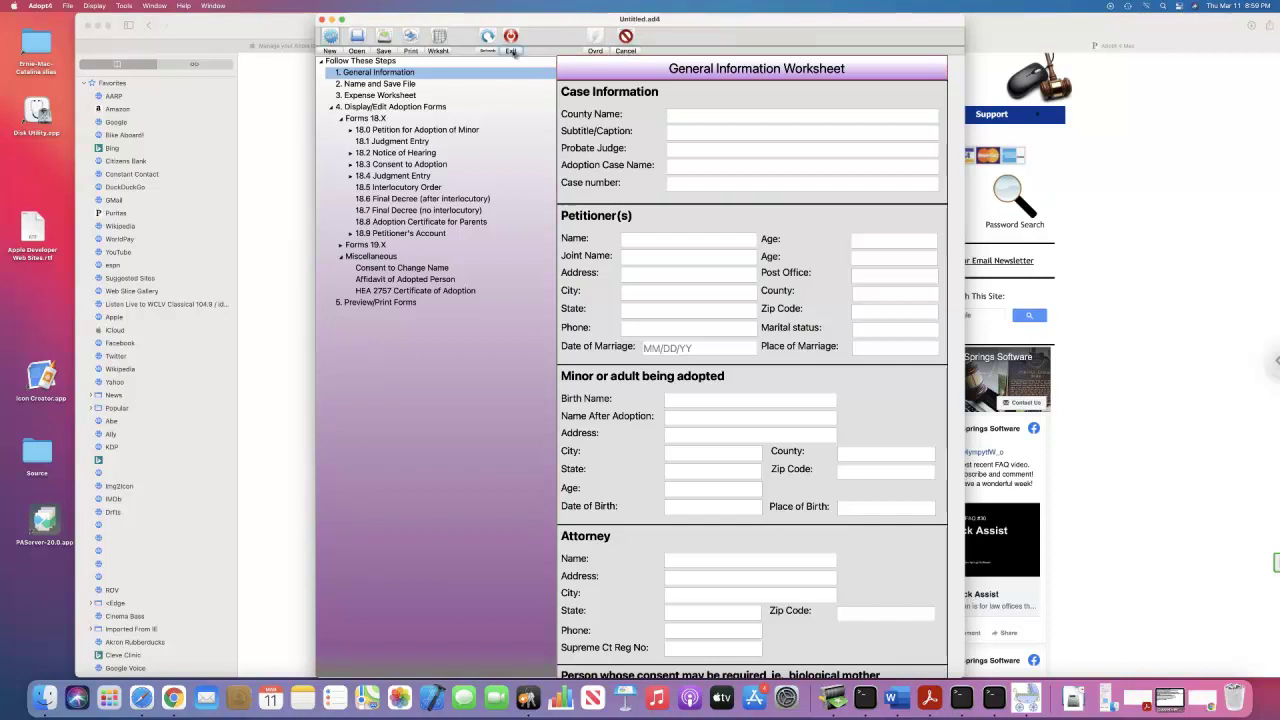
Quit Adopt4 and move Adopt4.app to the Trash from Finder
left_click(512, 50)
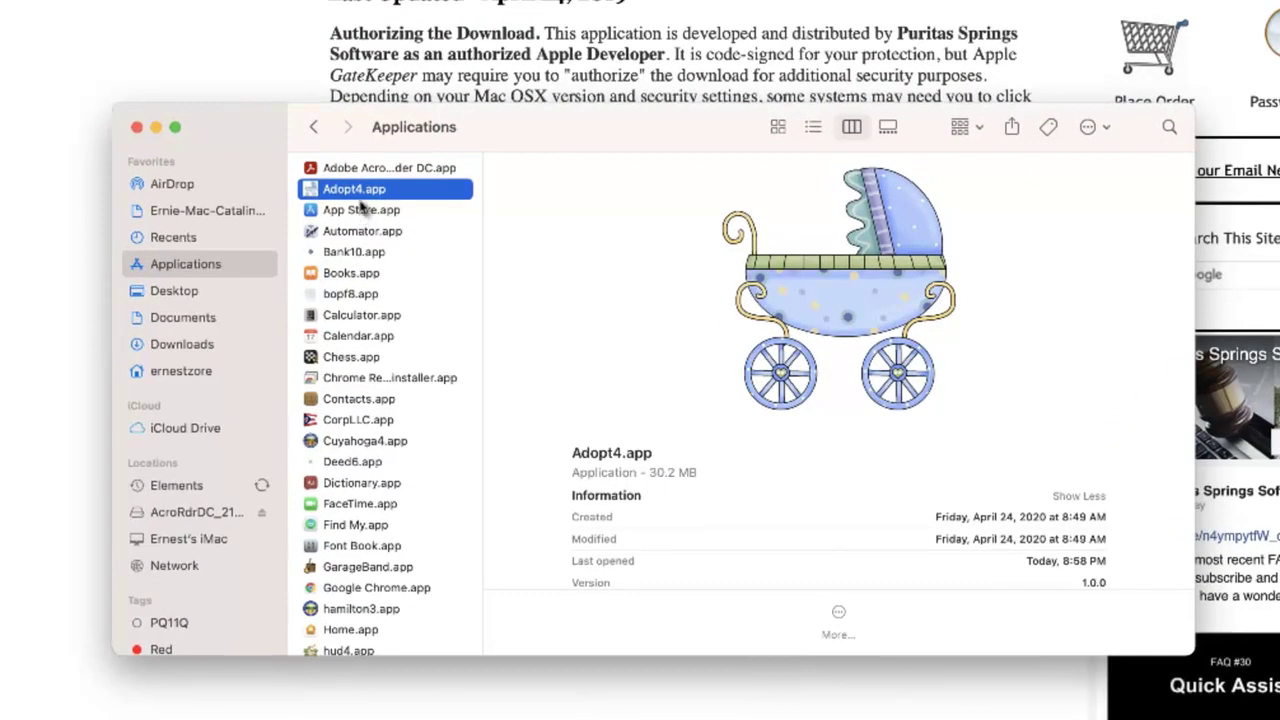
right_click(366, 190)
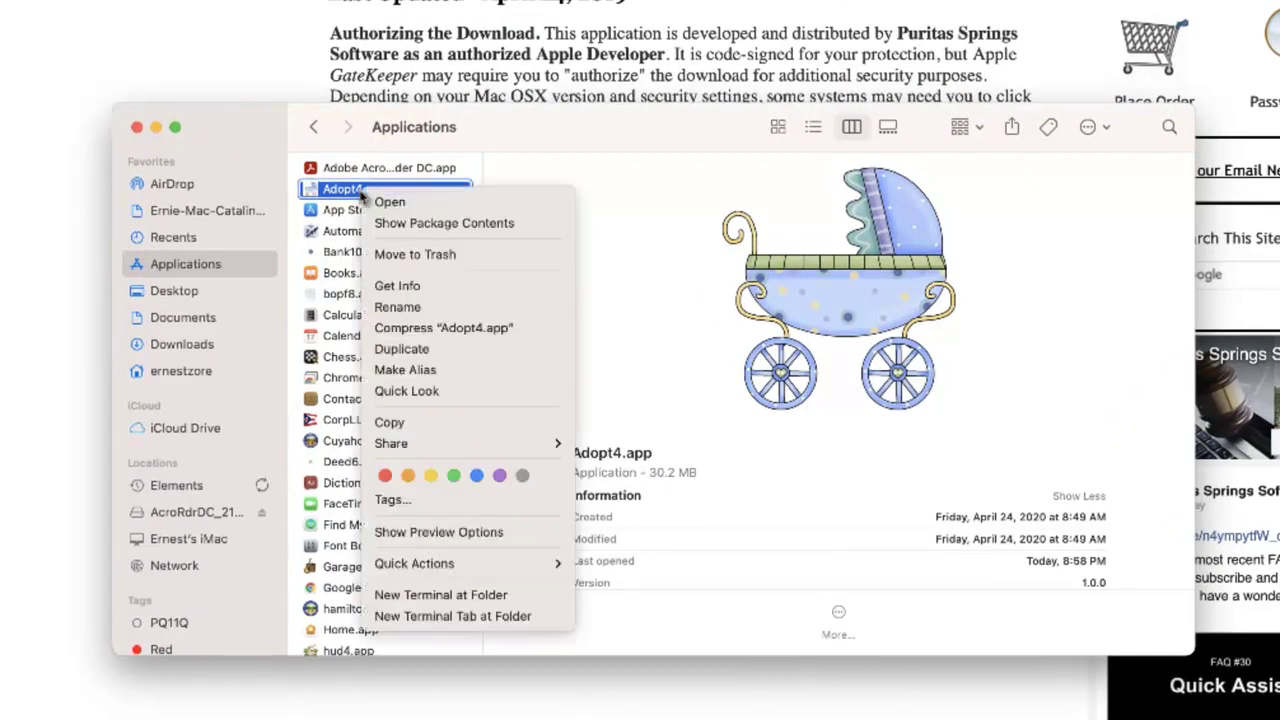
left_click(412, 256)
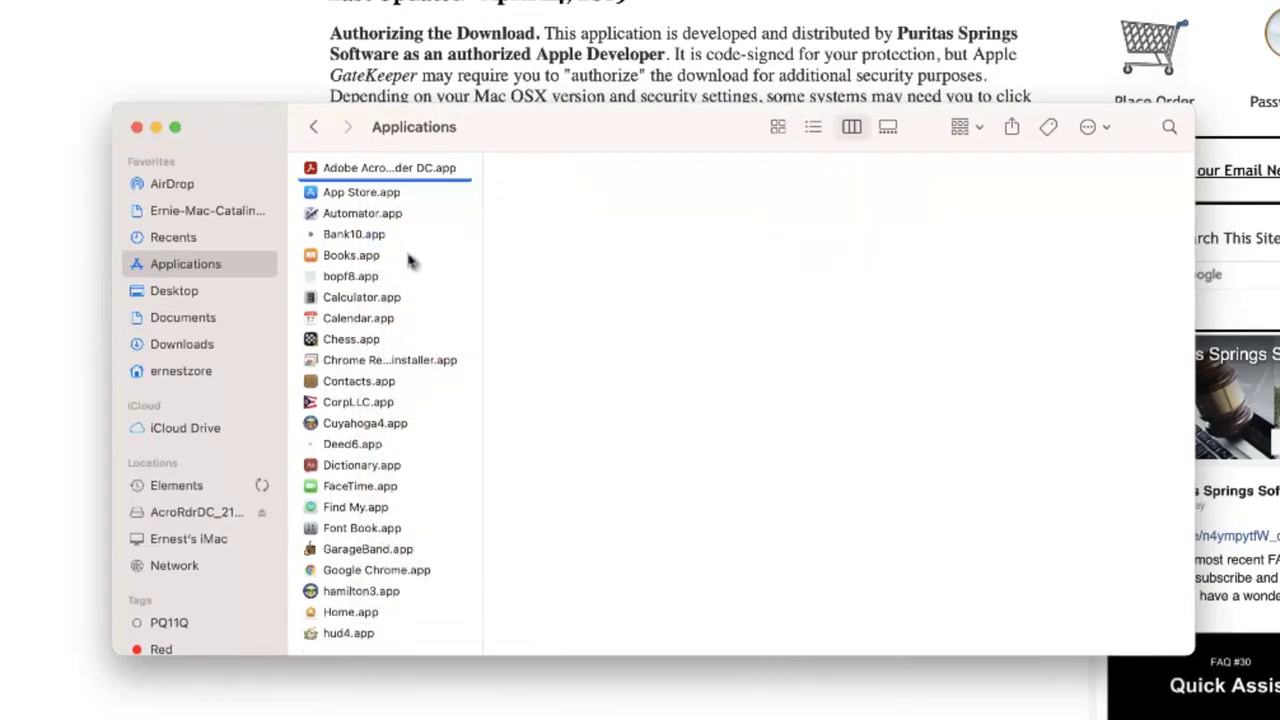
Trash adopt4.zip, adopt4 (1).zip and Adopt4.provisionprofile from Downloads, then minimize Finder
left_click(186, 346)
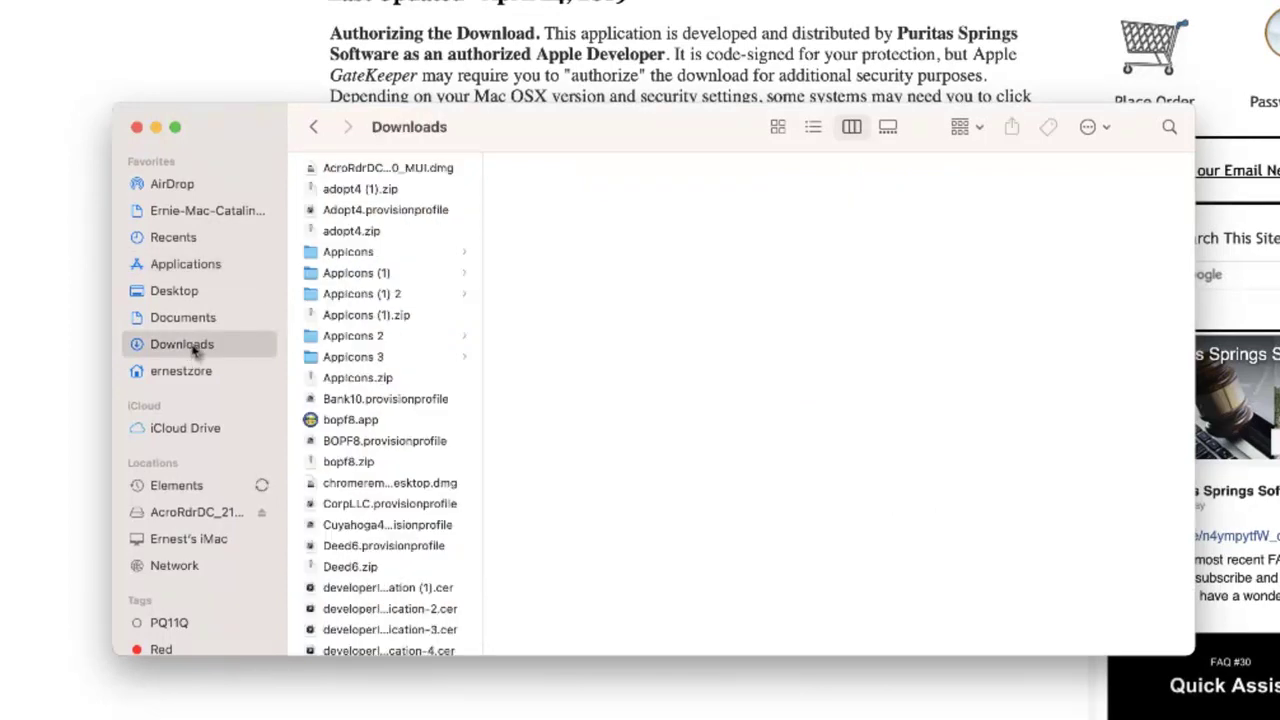
right_click(357, 234)
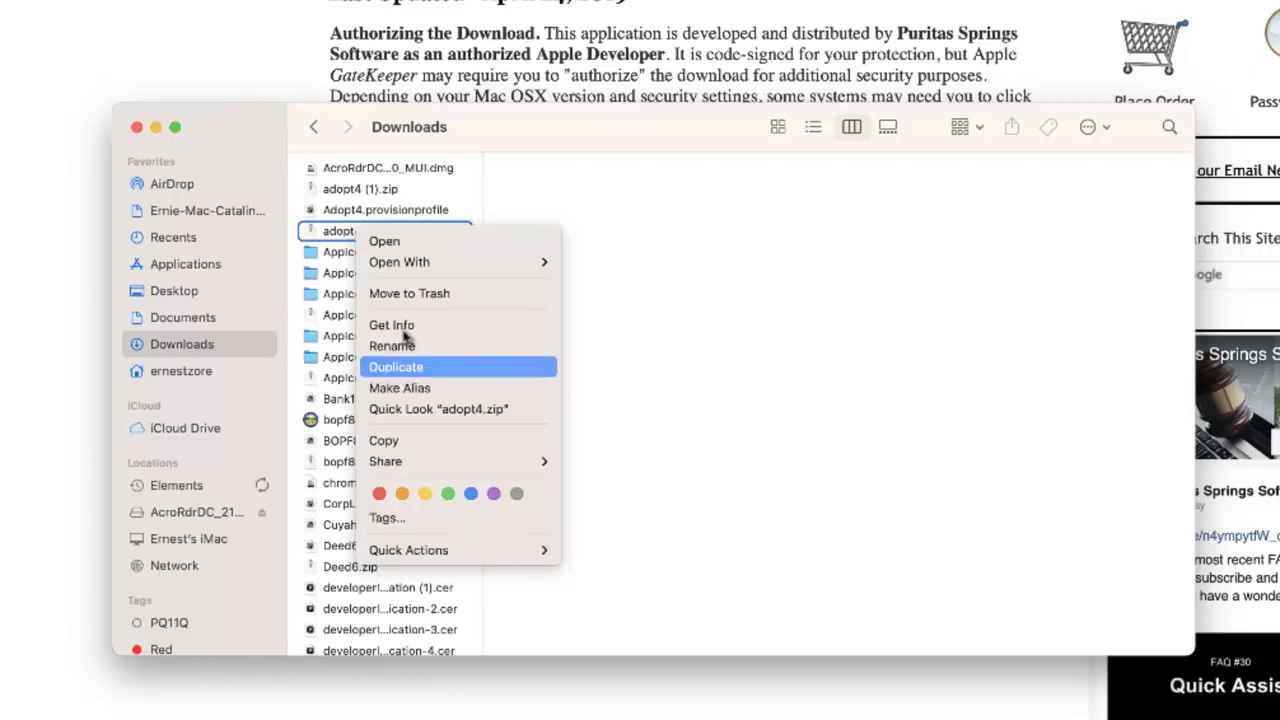
left_click(411, 294)
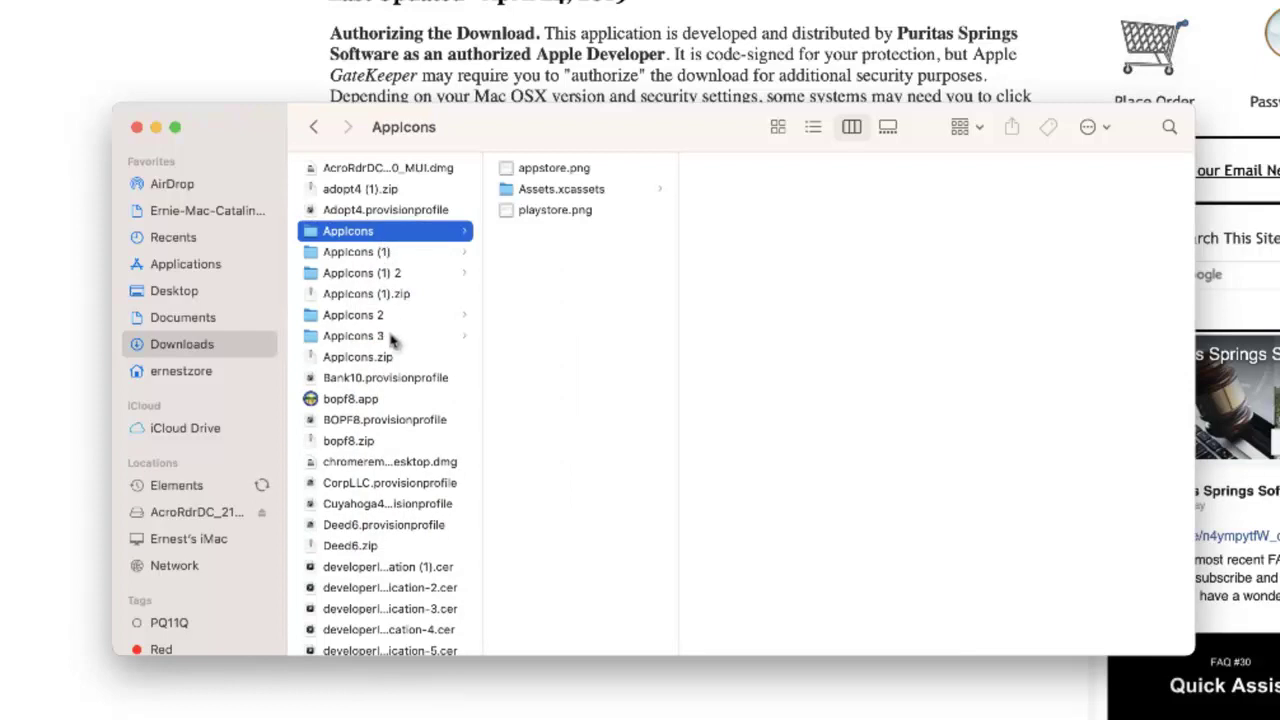
right_click(372, 190)
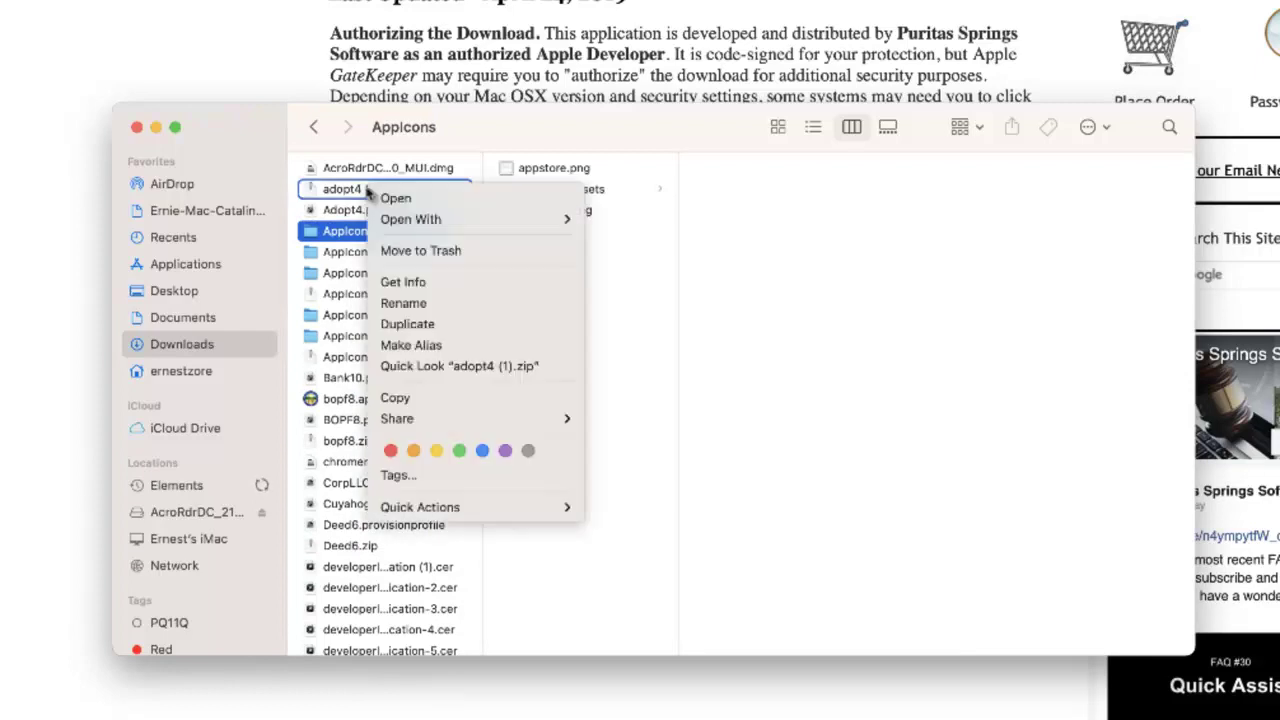
left_click(398, 252)
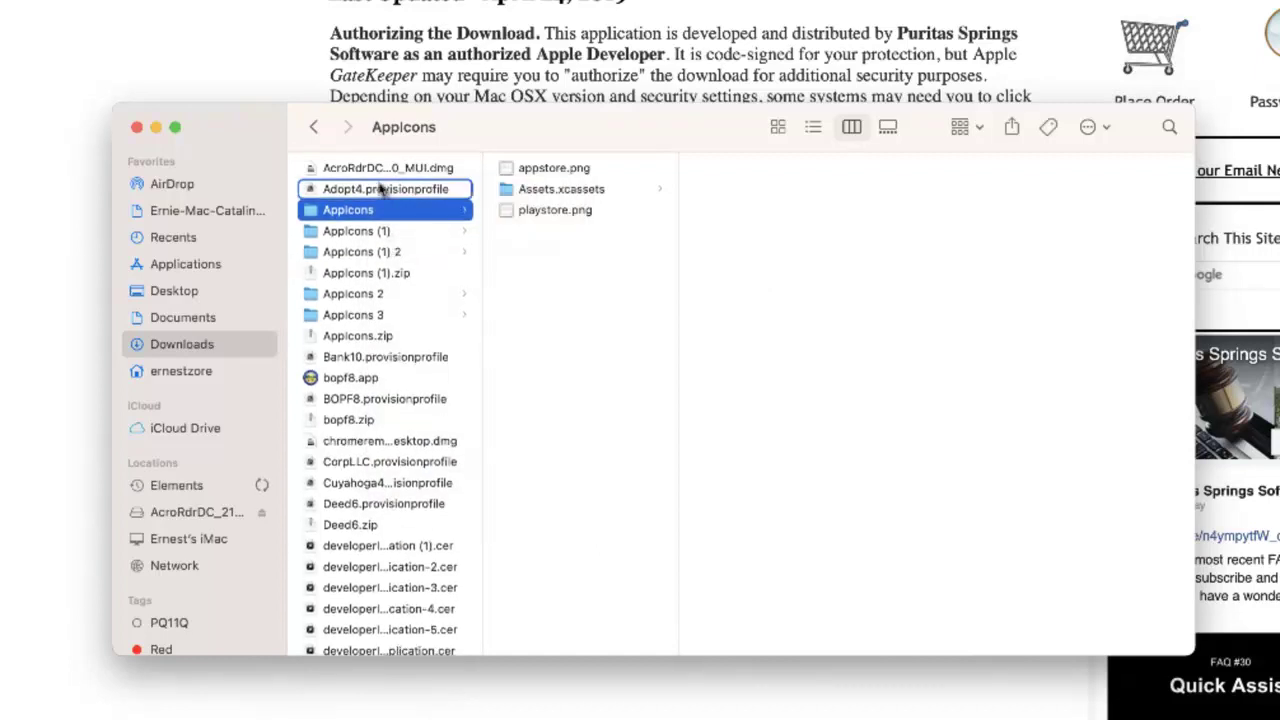
right_click(381, 193)
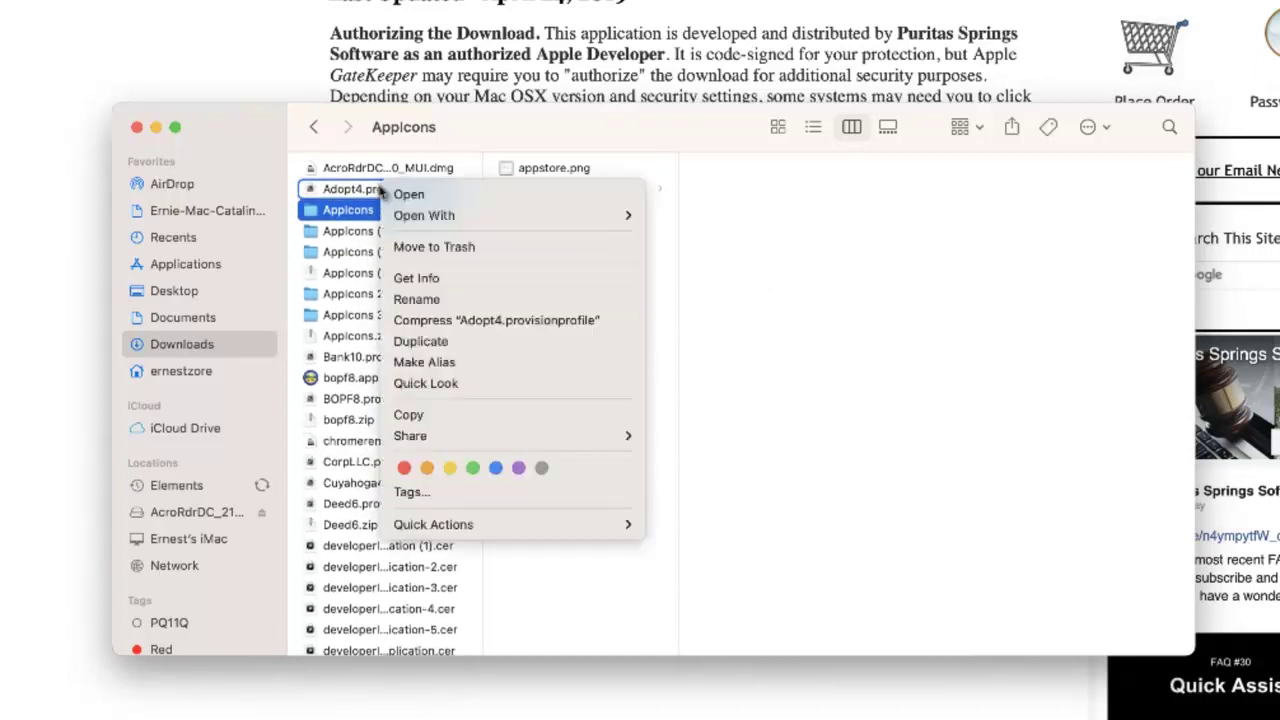
left_click(425, 250)
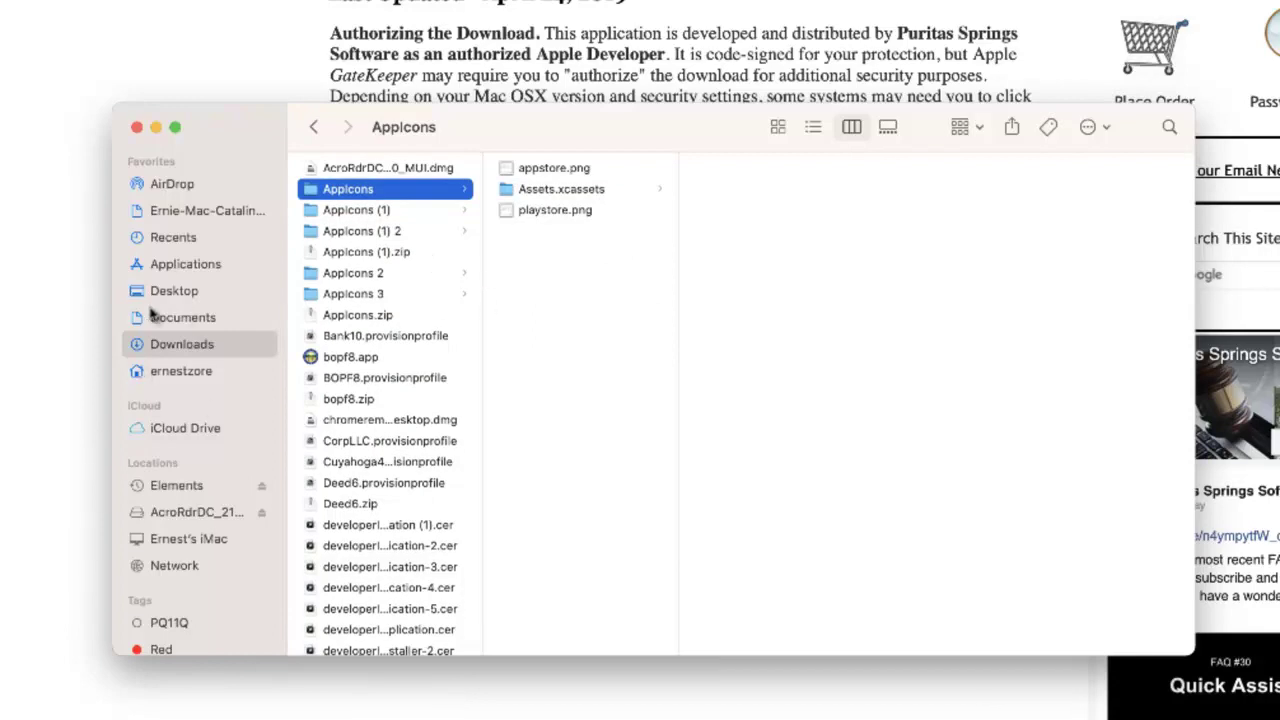
left_click(157, 128)
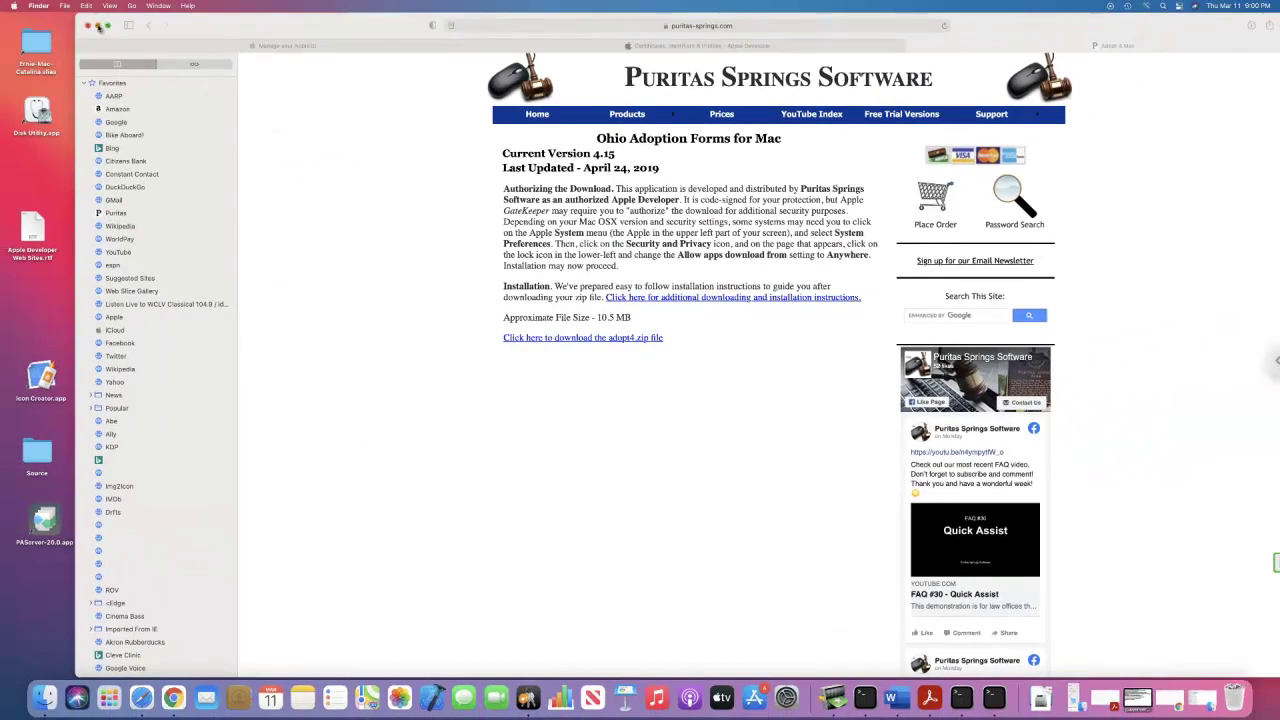
Minimize Safari, bring Google Chrome forward, and open a new tab
left_click(98, 26)
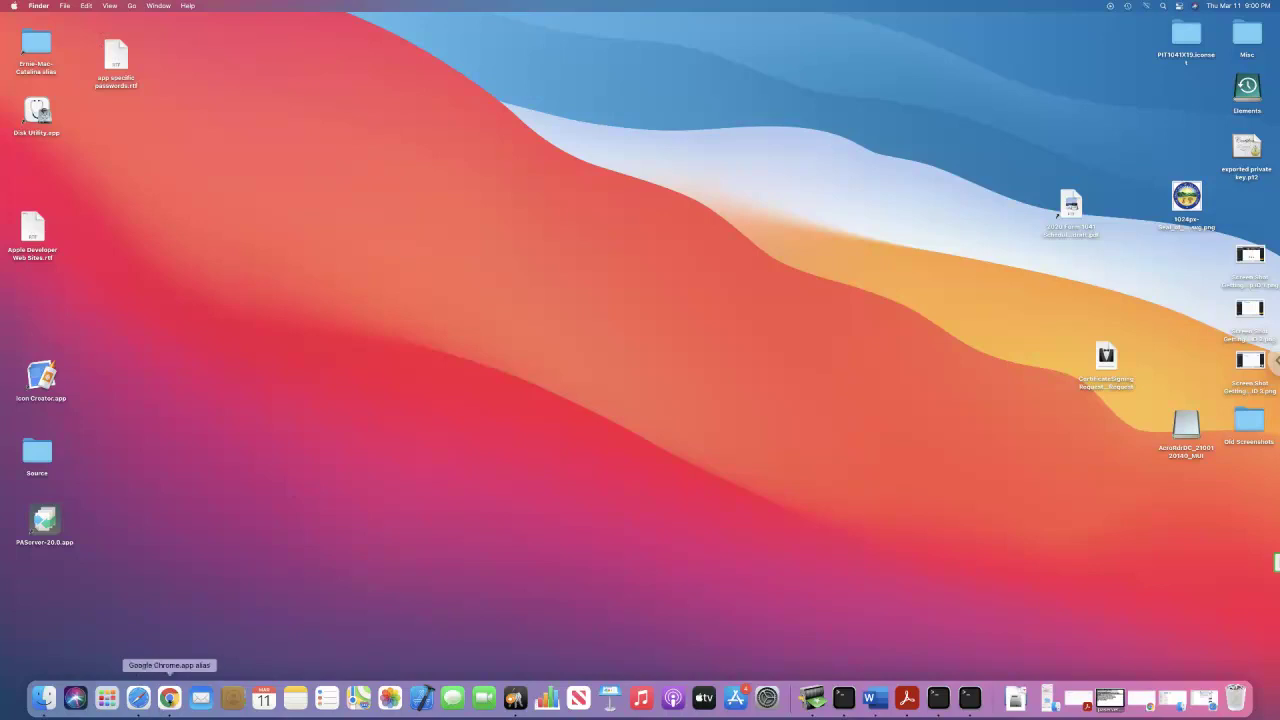
left_click(169, 698)
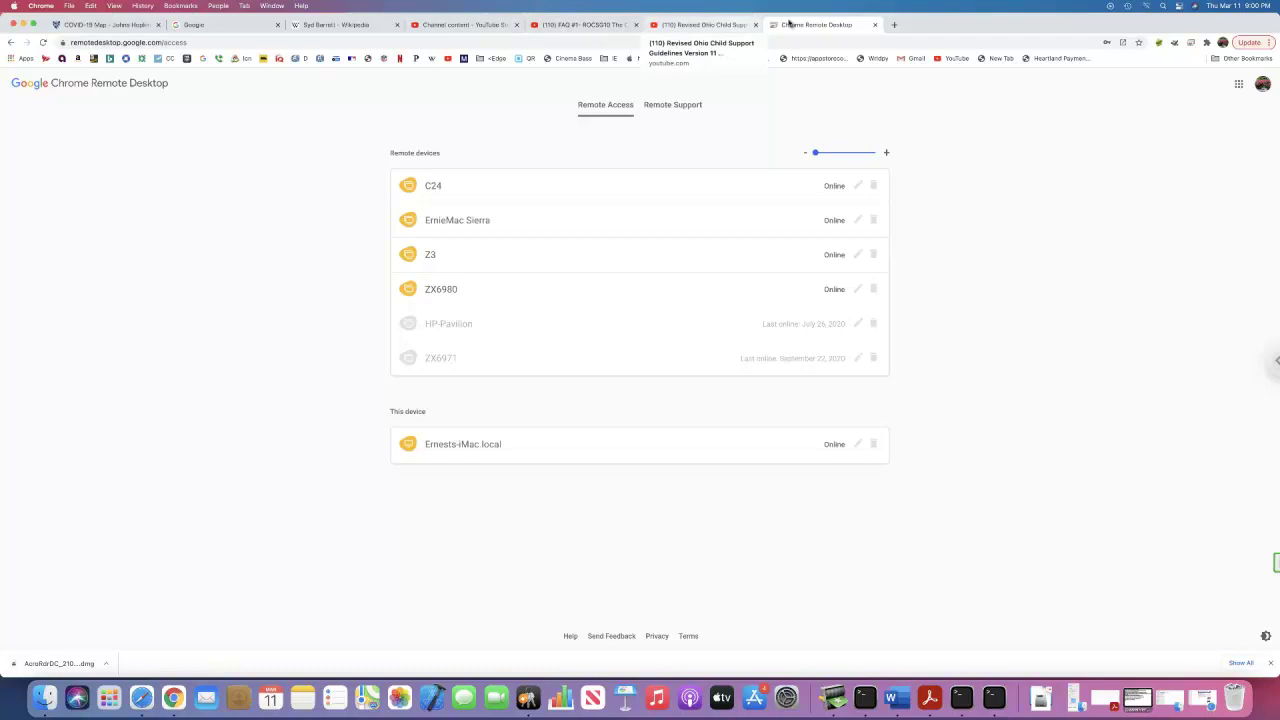
left_click(895, 25)
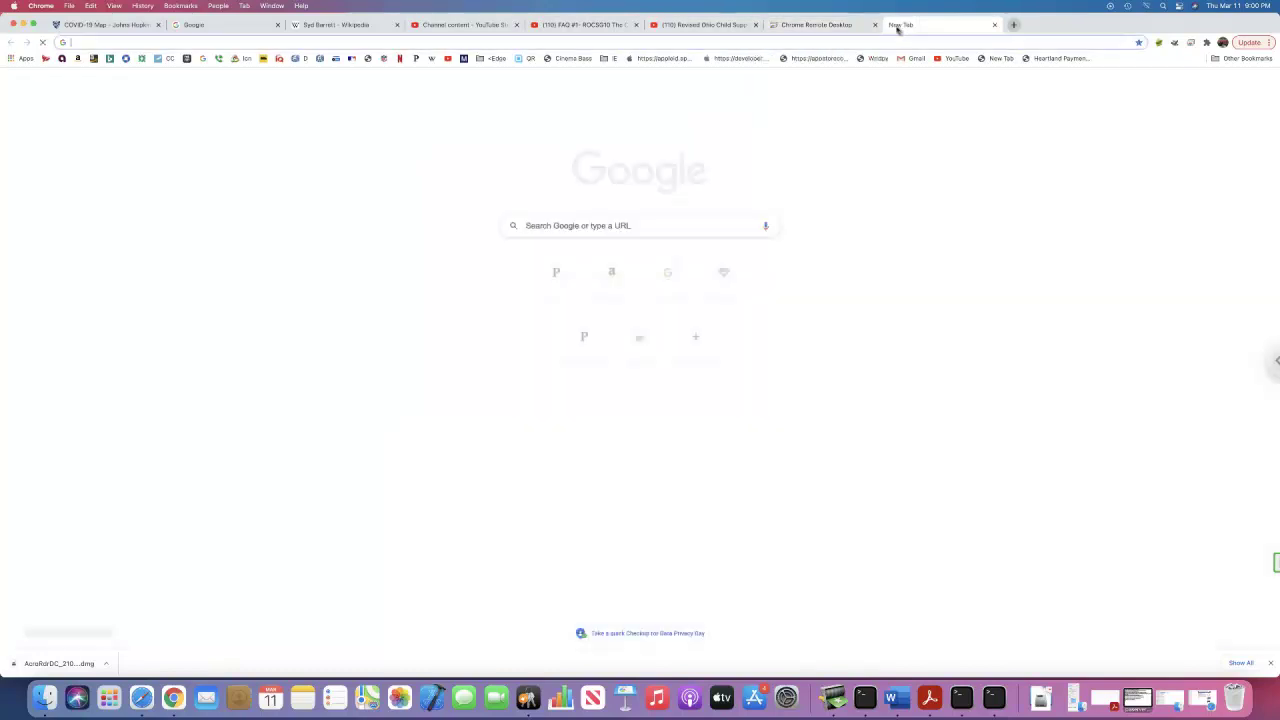
From the Puritas Springs bookmark, open Password Search and submit the customer's password
left_click(416, 58)
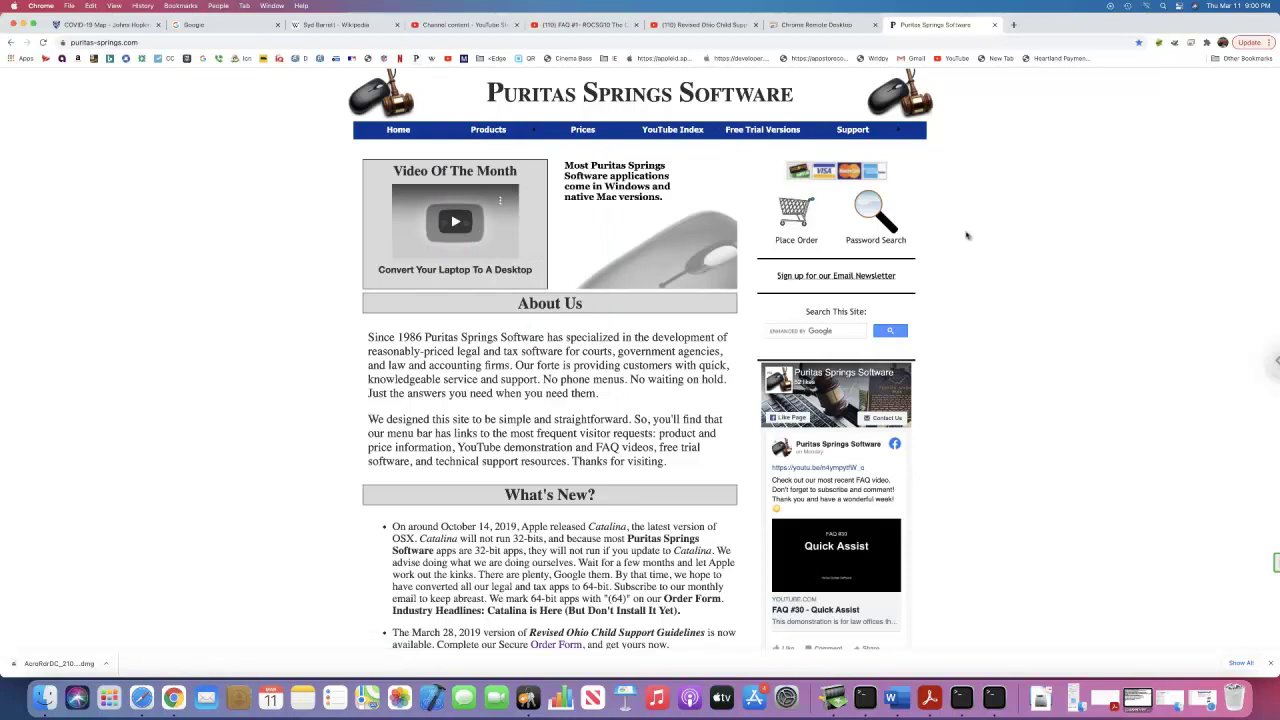
left_click_drag(1046, 218, 926, 219)
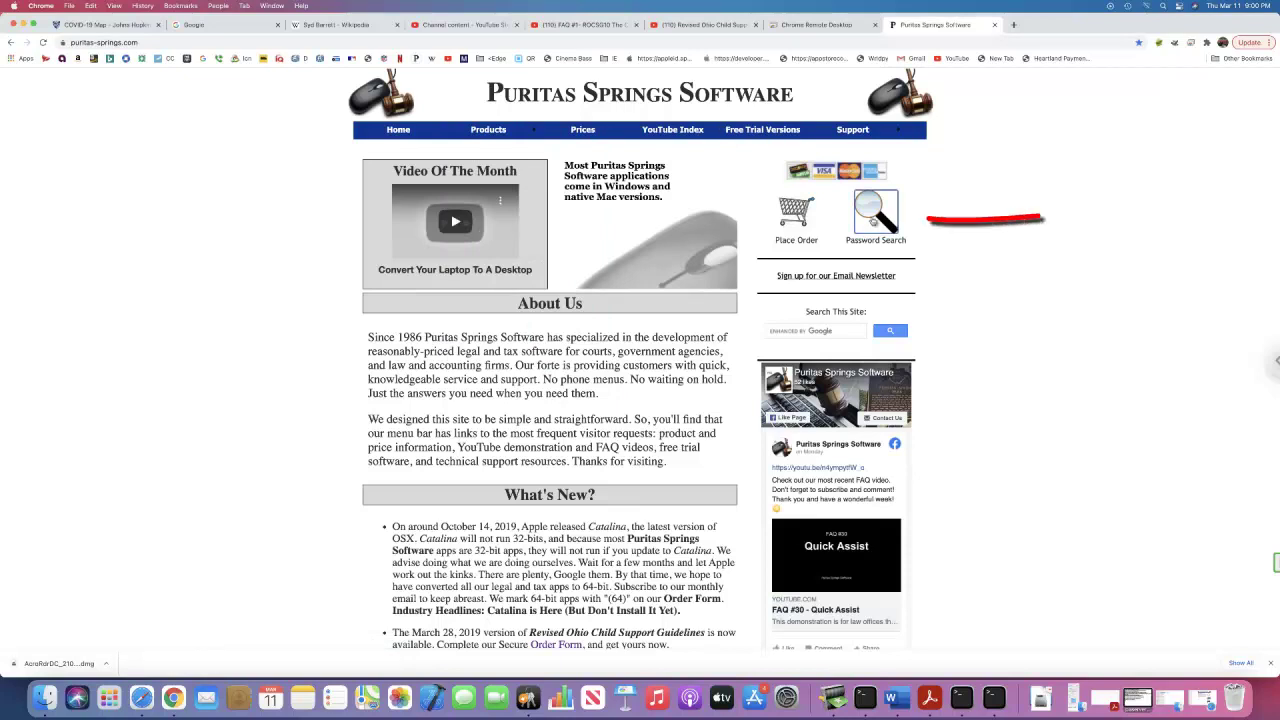
left_click(873, 222)
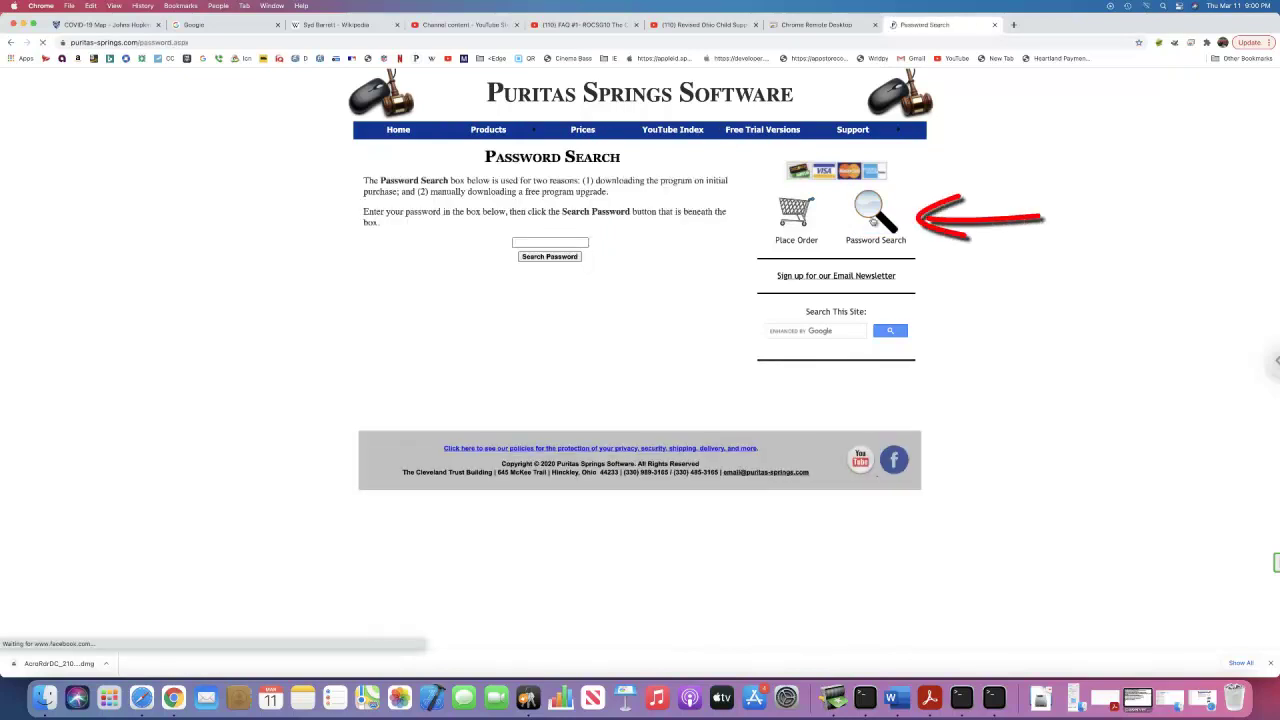
left_click(528, 242)
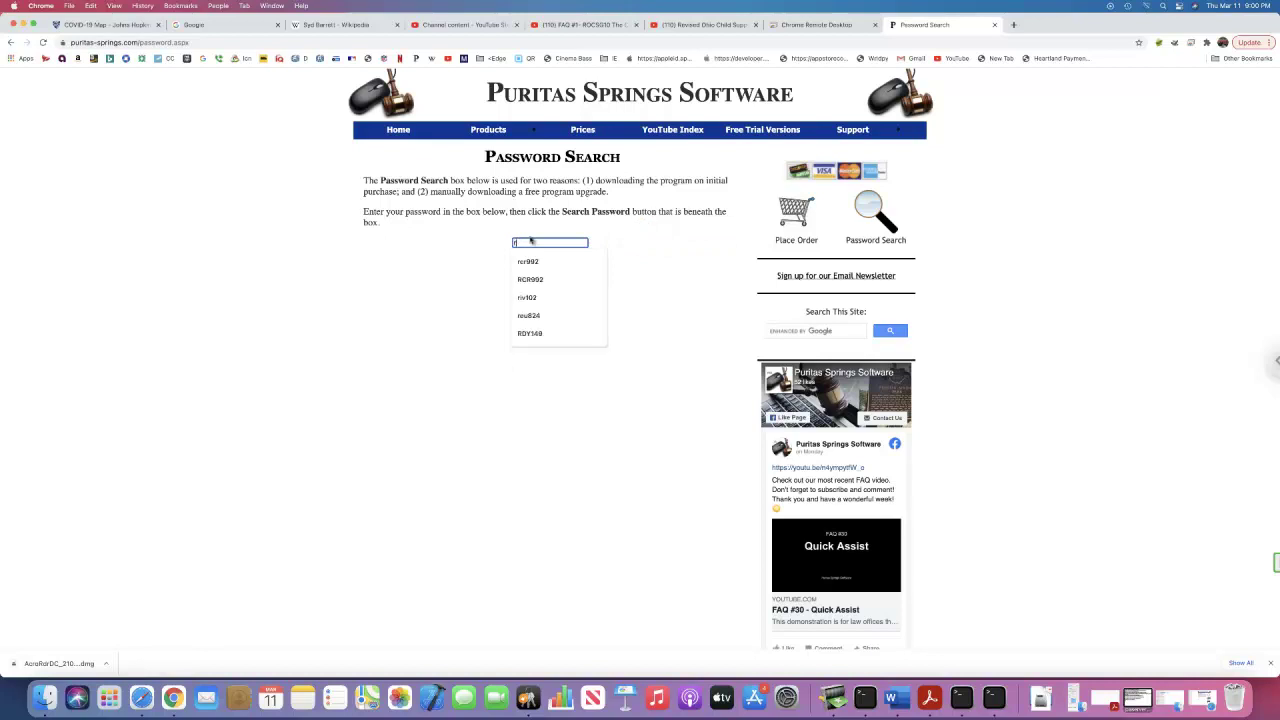
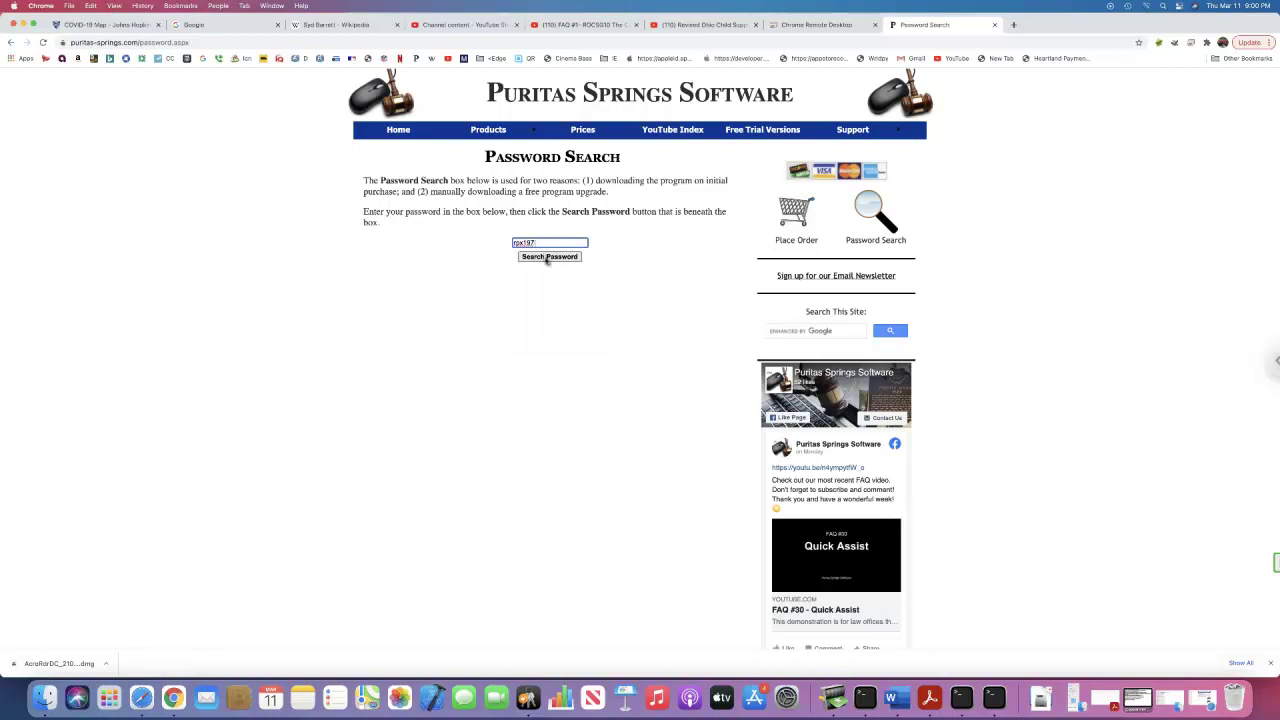
left_click(548, 257)
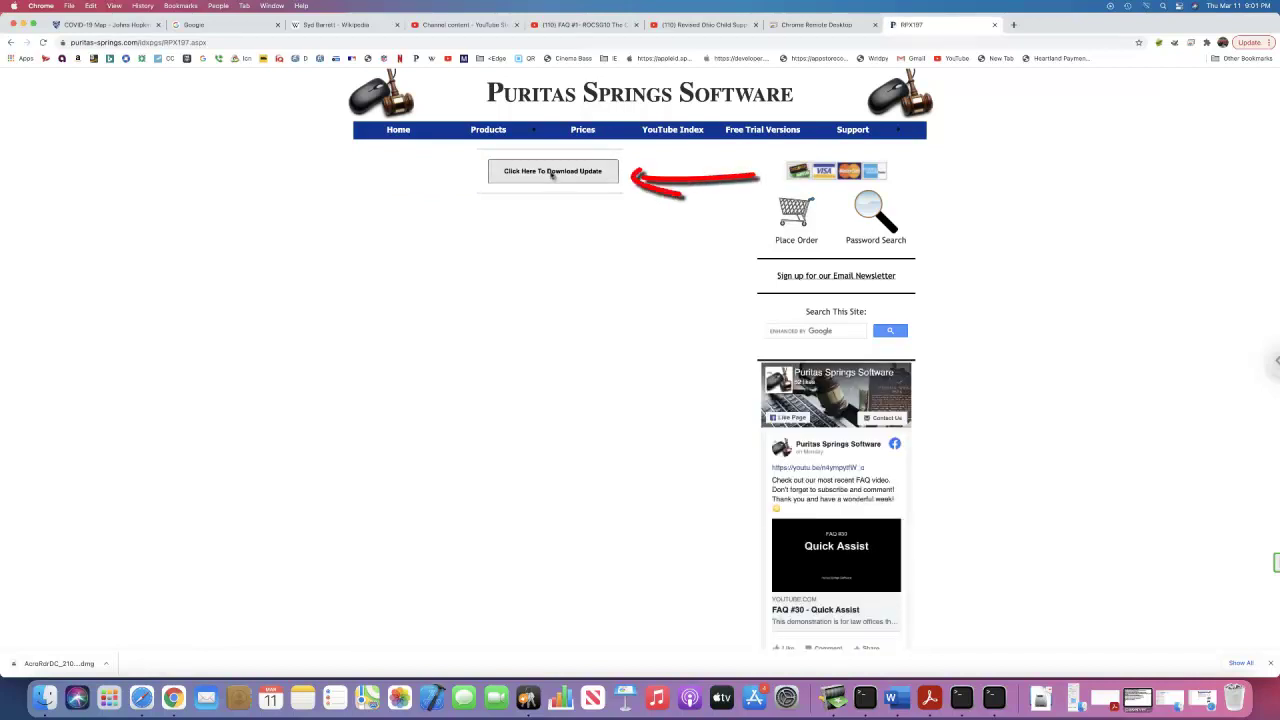
Open the Ohio Adoption Forms for Mac 4.15 update page and download adopt4.zip in Chrome
left_click(552, 172)
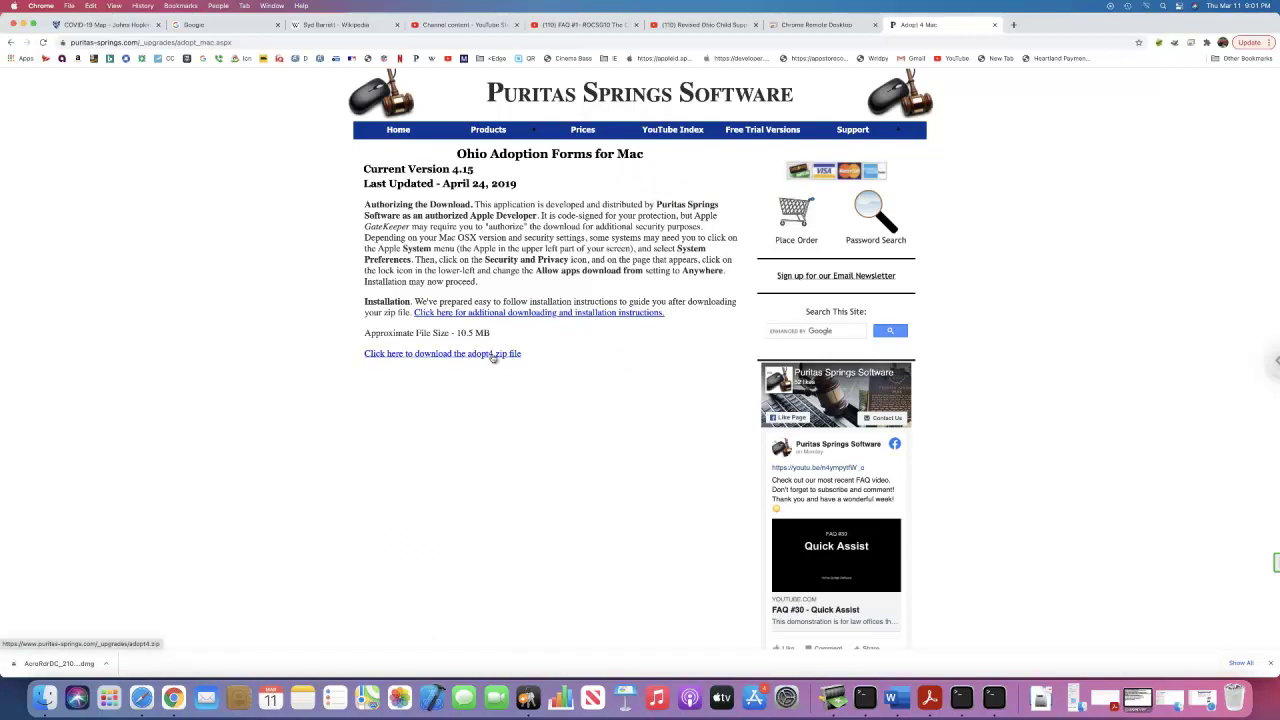
left_click(493, 355)
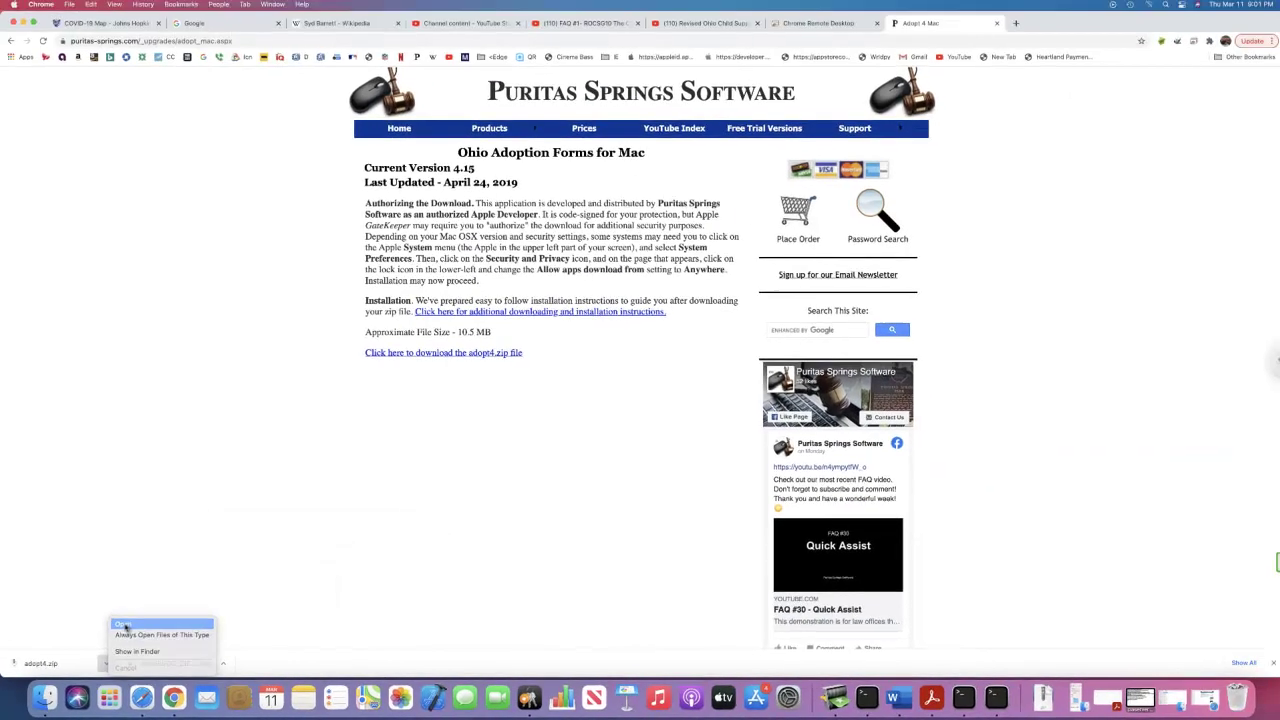
Unzip the downloaded adopt4.zip and move Adopt4.app from Downloads into Applications
left_click(250, 528)
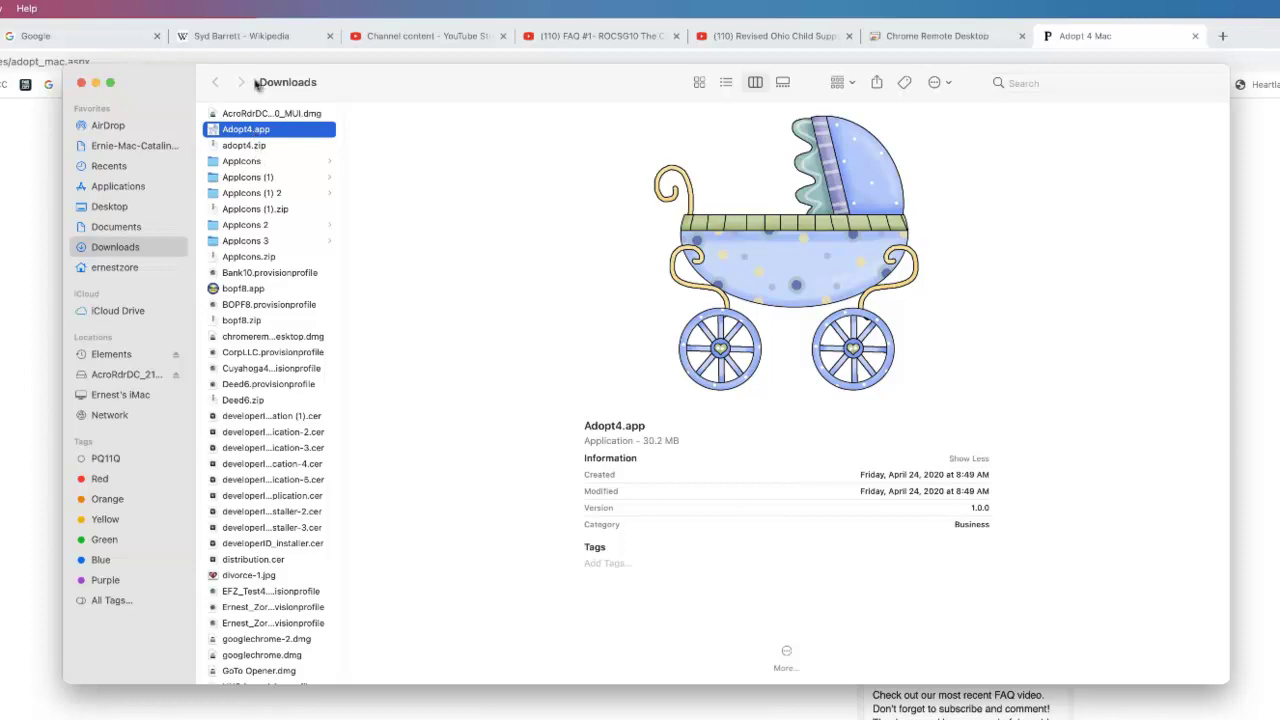
left_click_drag(393, 98, 395, 185)
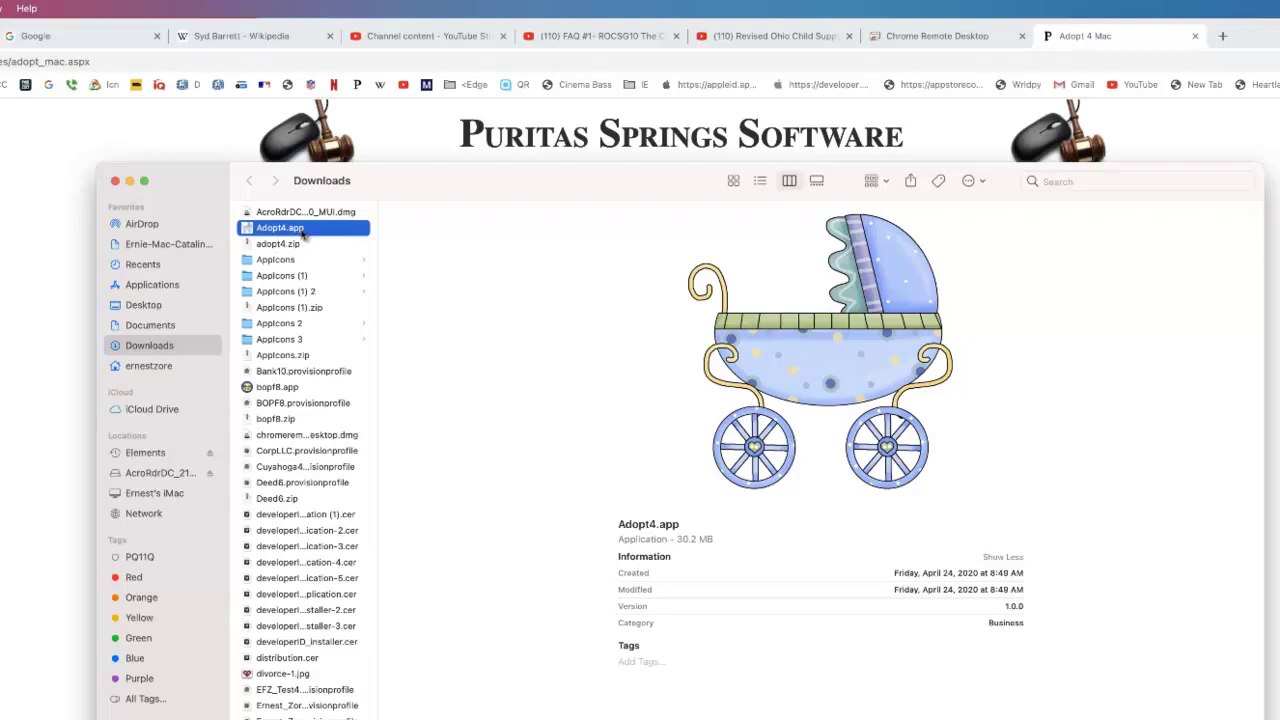
left_click_drag(282, 233, 165, 293)
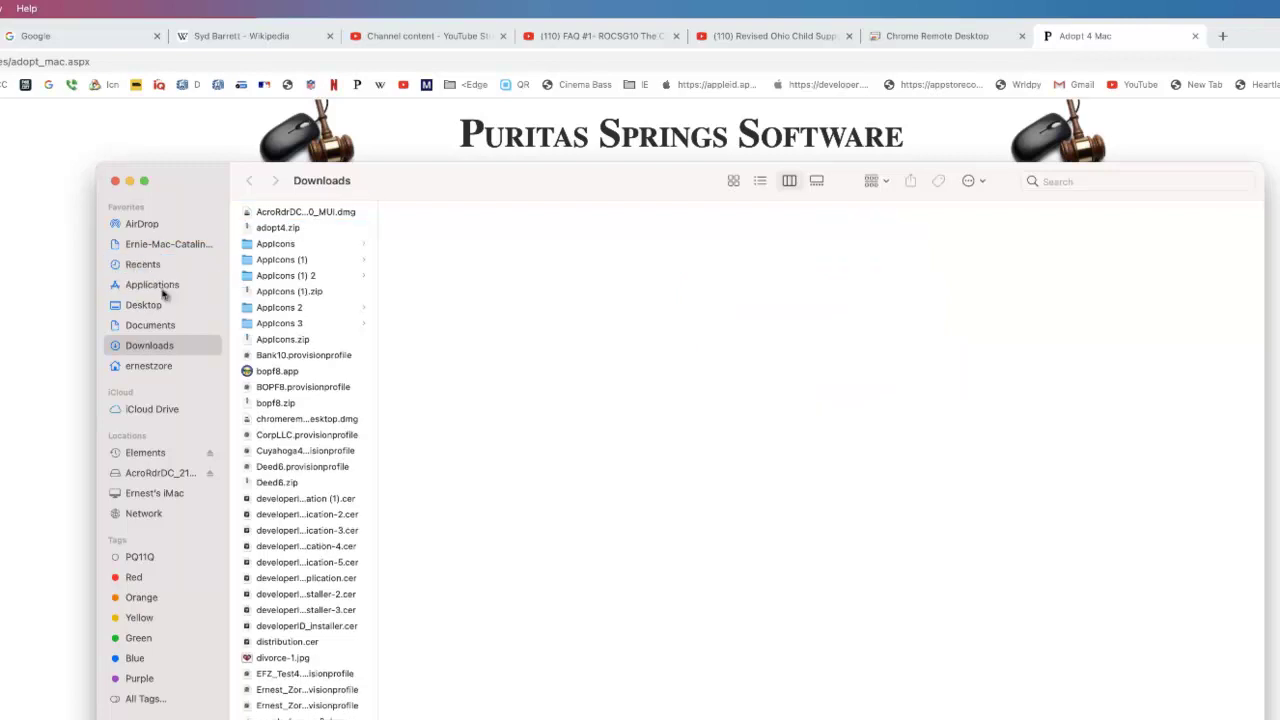
Launch Adopt4.app from the Applications folder and approve the Internet-download warning with Open
left_click(160, 288)
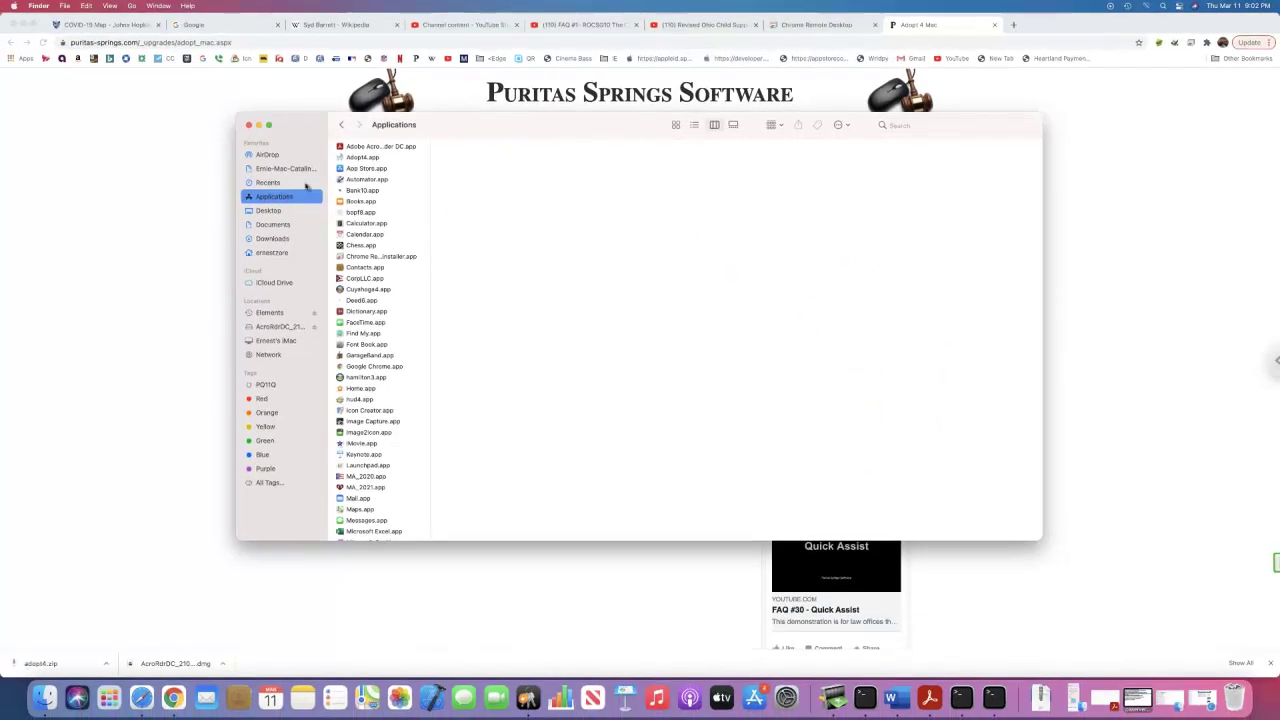
double_click(361, 158)
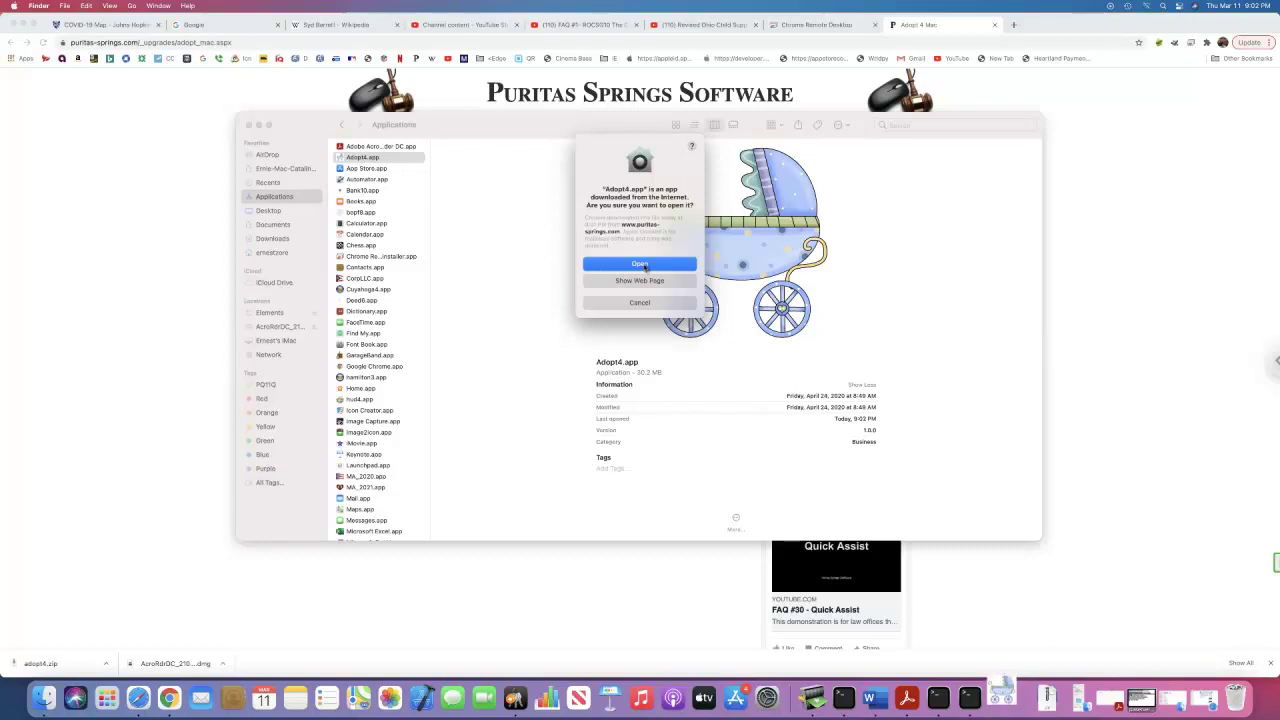
left_click(645, 266)
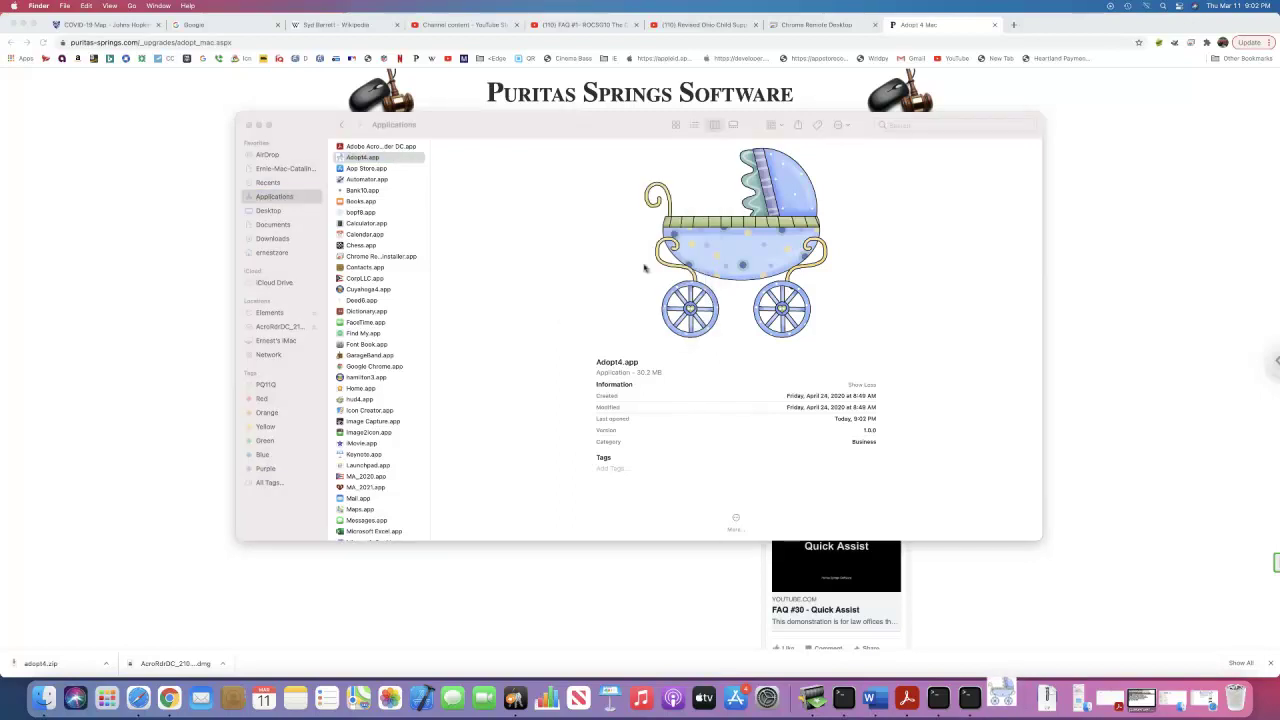